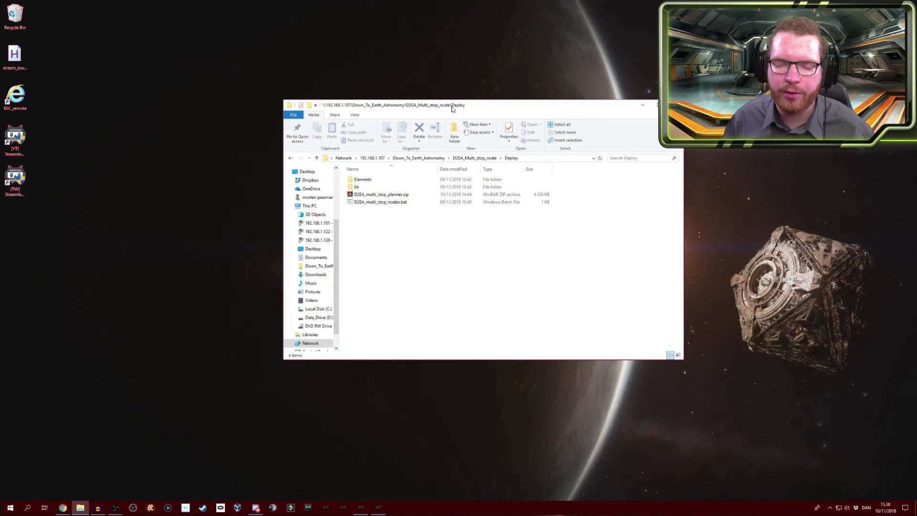
- Run D2EA_multi_stop_routes.bat past the security warning and move the empty planner window higher
{"action": "double_click", "coordinate": [389, 202]}
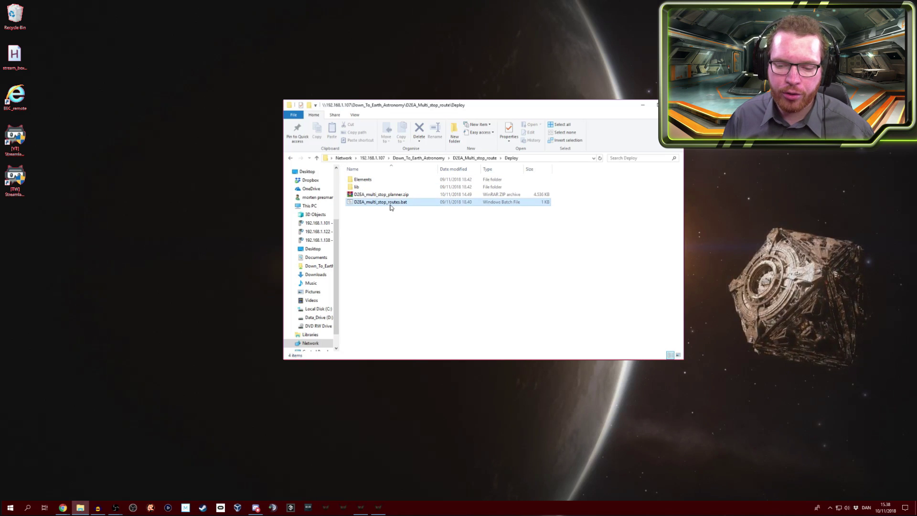
{"action": "left_click", "coordinate": [477, 261]}
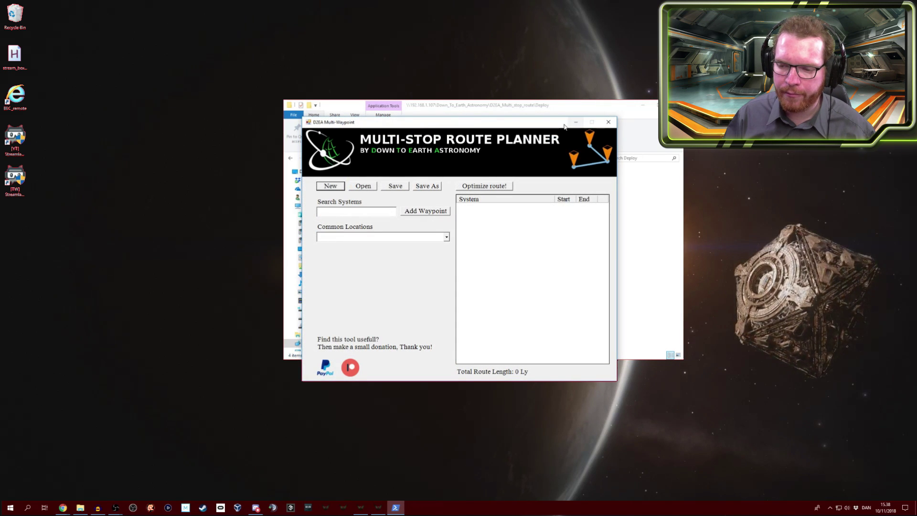
{"action": "left_click_drag", "start_coordinate": [544, 125], "coordinate": [527, 88]}
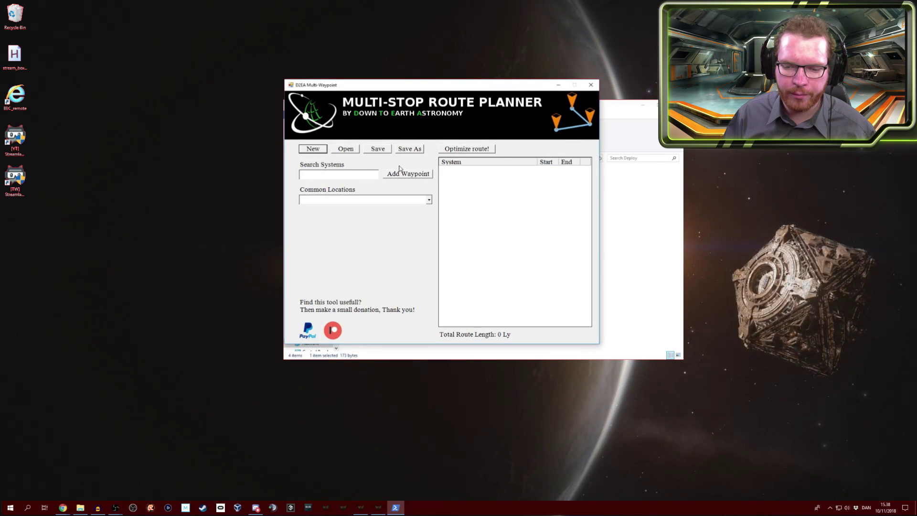
{"action": "left_click", "coordinate": [339, 177]}
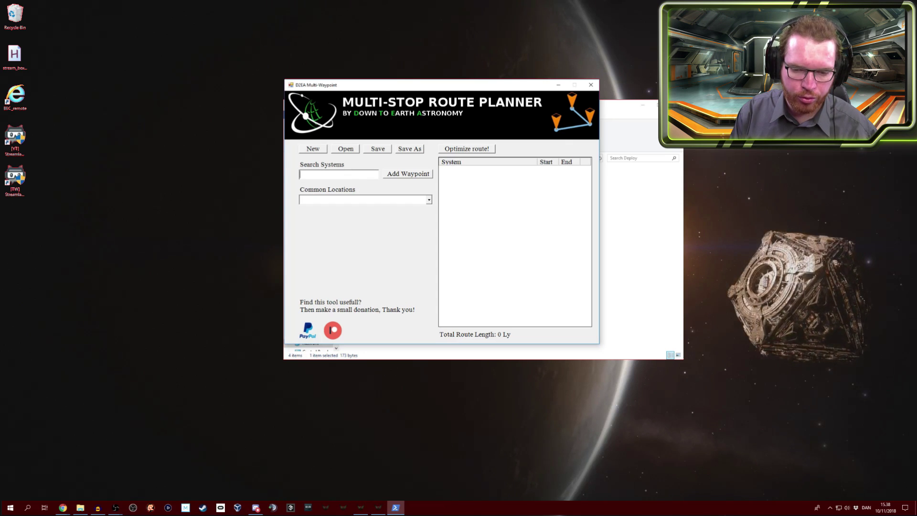
- Search 'sol', pick Sol from the suggestions and add it as the first waypoint
{"action": "type", "text": "sol"}
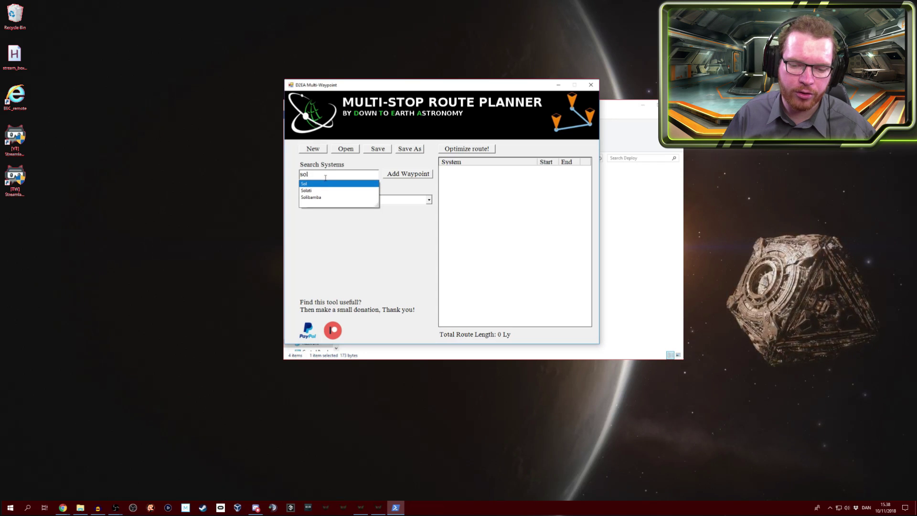
{"action": "left_click", "coordinate": [327, 183]}
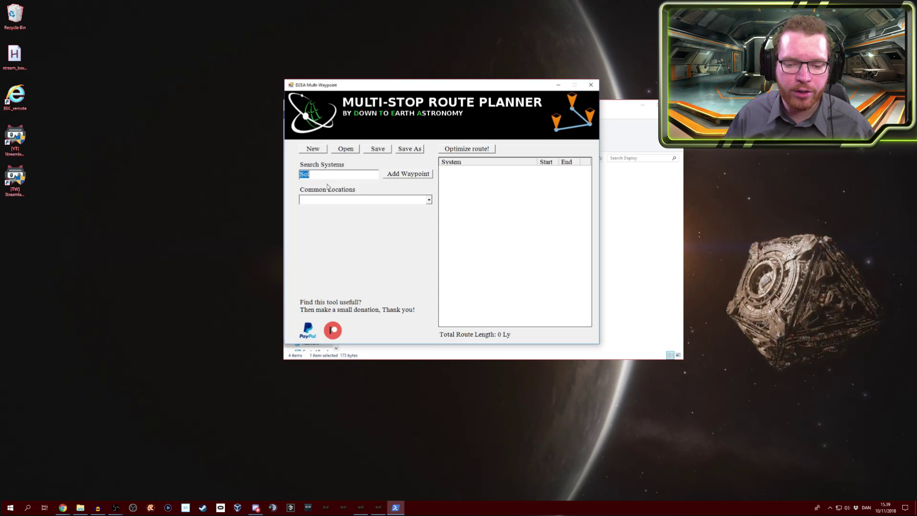
{"action": "left_click", "coordinate": [327, 176]}
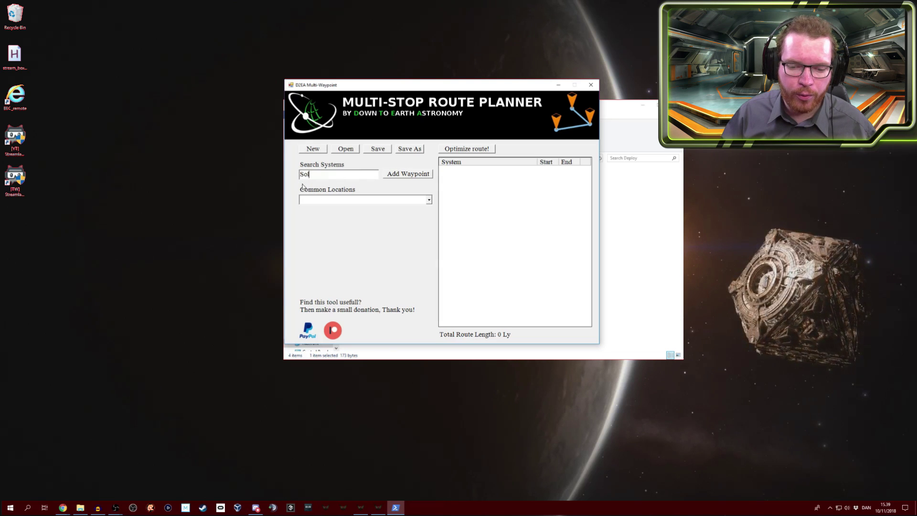
{"action": "left_click", "coordinate": [411, 175]}
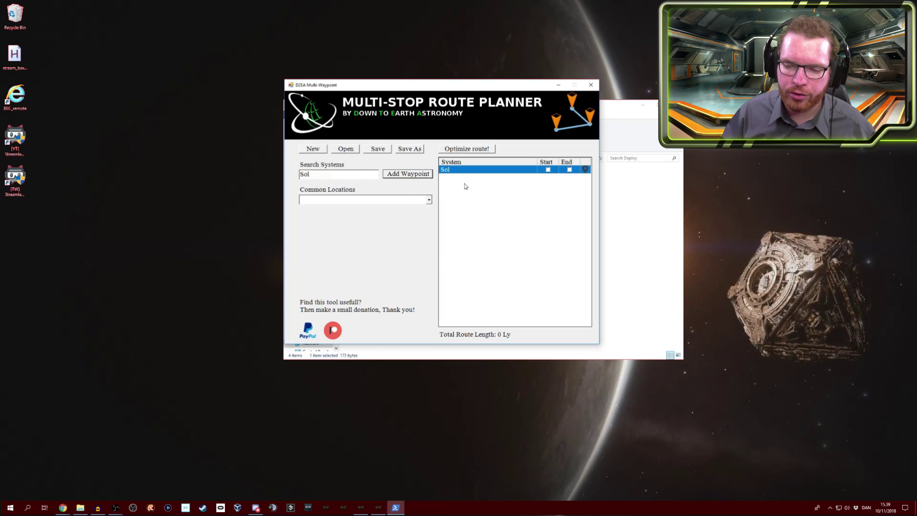
{"action": "left_click", "coordinate": [430, 199]}
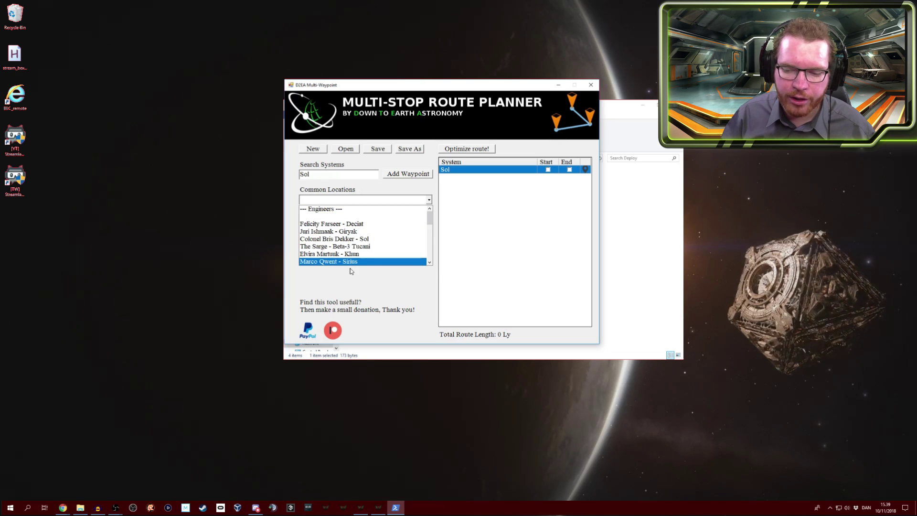
- Add Deciat and Maia from Common Locations as waypoints
{"action": "left_click", "coordinate": [319, 227]}
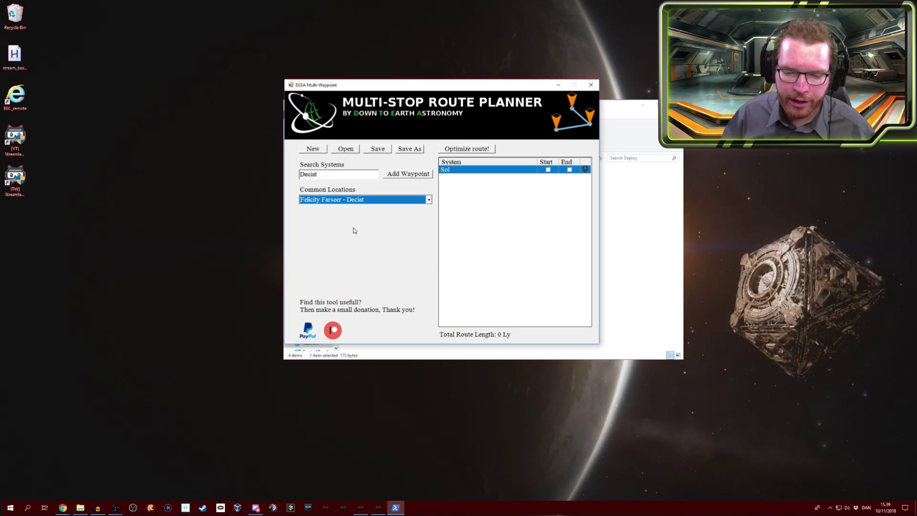
{"action": "left_click", "coordinate": [408, 175]}
{"action": "left_click", "coordinate": [429, 200]}
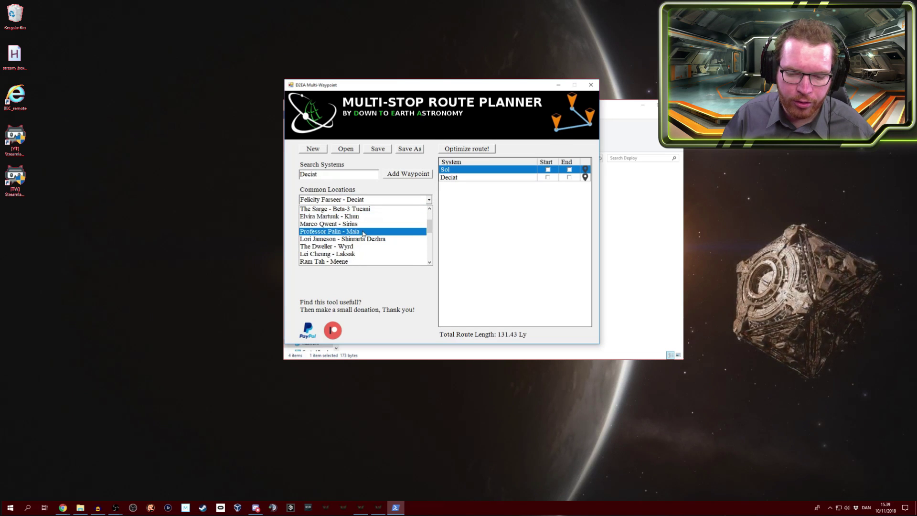
{"action": "key", "text": "Escape"}
{"action": "key", "text": "Down"}
{"action": "left_click", "coordinate": [408, 174]}
{"action": "left_click", "coordinate": [429, 200]}
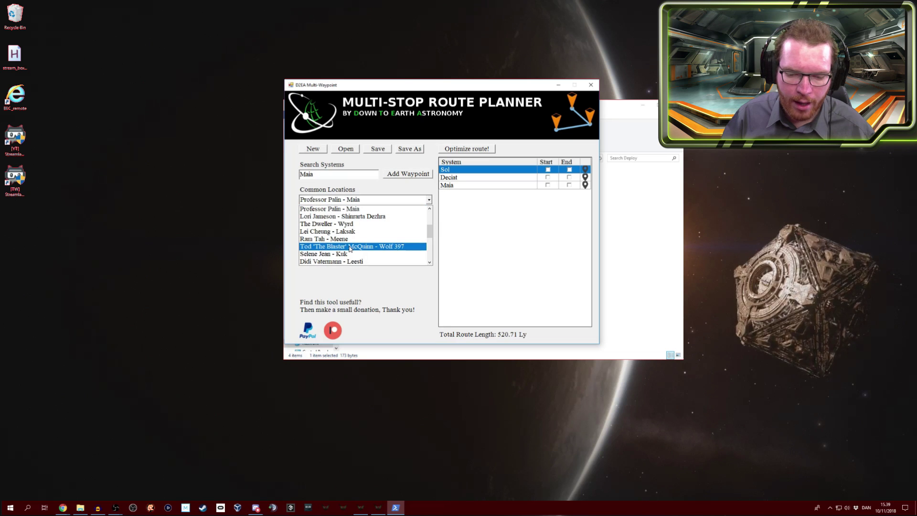
- Add Muang, Hyades Sector DR-V c2-23 and HIP 12099 from Common Locations
{"action": "scroll", "coordinate": [350, 254], "scroll_direction": "down", "scroll_amount": 2}
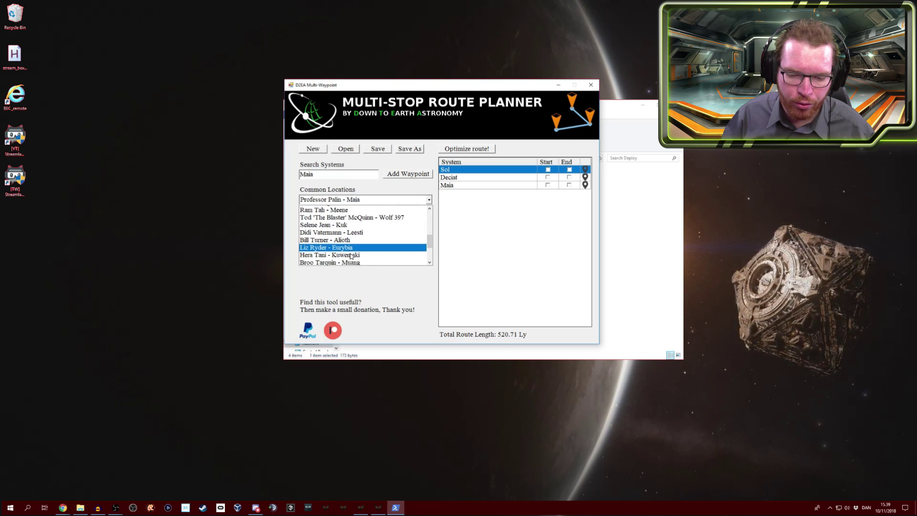
{"action": "left_click", "coordinate": [356, 247]}
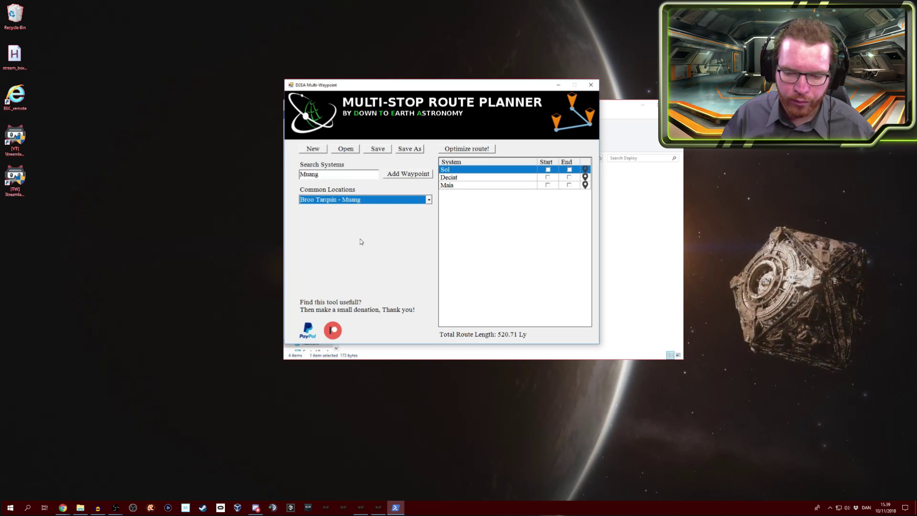
{"action": "left_click", "coordinate": [409, 176]}
{"action": "left_click", "coordinate": [429, 199]}
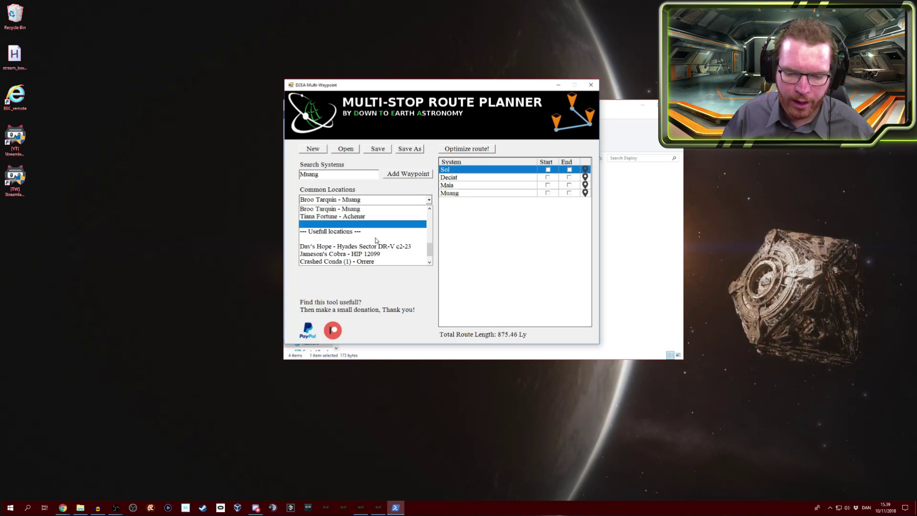
{"action": "scroll", "coordinate": [350, 239], "scroll_direction": "down", "scroll_amount": 2}
{"action": "left_click", "coordinate": [349, 232]}
{"action": "left_click", "coordinate": [408, 174]}
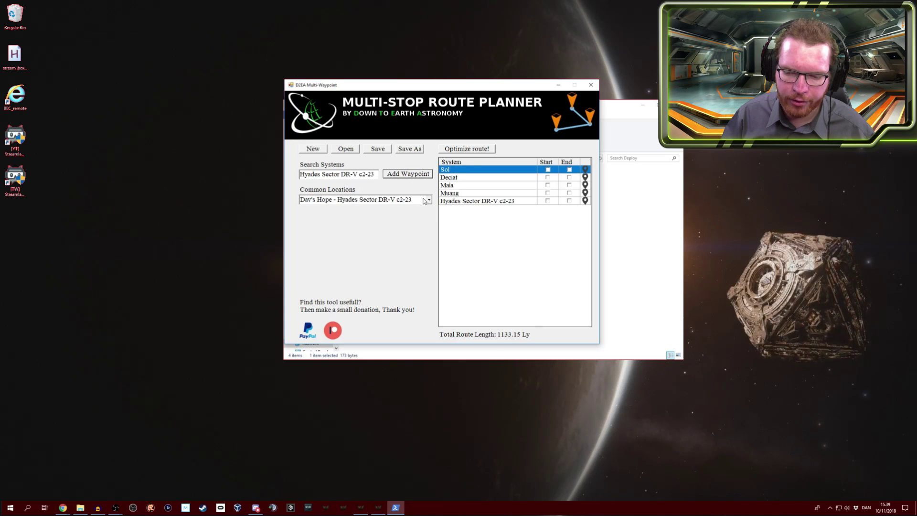
{"action": "left_click", "coordinate": [429, 200]}
{"action": "left_click", "coordinate": [364, 239]}
{"action": "left_click", "coordinate": [408, 174]}
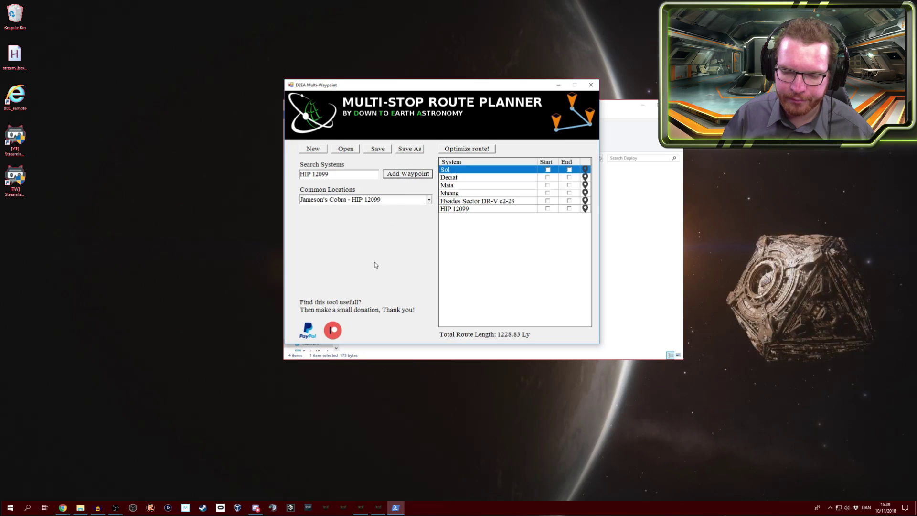
- Add Shinrarta Dezhra and tick it as both route start and end, totalling 1502.3 Ly
{"action": "left_click", "coordinate": [371, 200]}
{"action": "scroll", "coordinate": [388, 254], "scroll_direction": "down", "scroll_amount": 3}
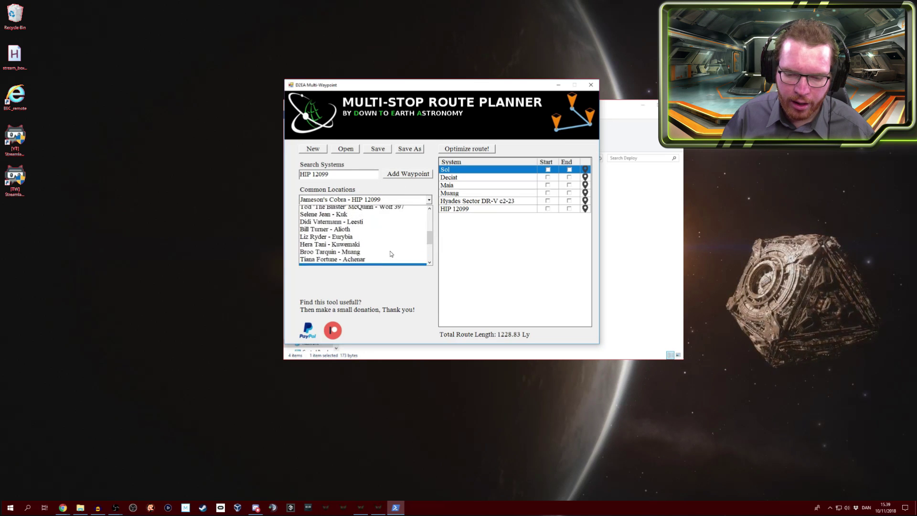
{"action": "left_click", "coordinate": [363, 231]}
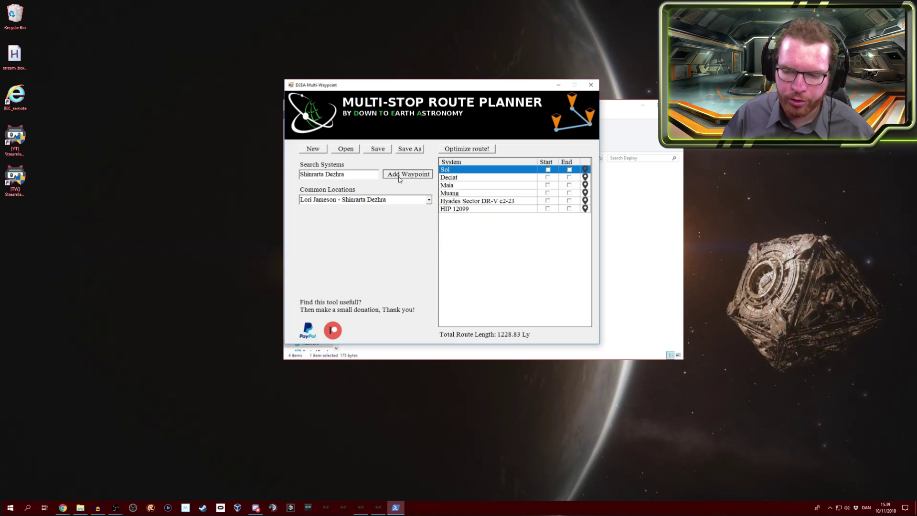
{"action": "left_click", "coordinate": [408, 174]}
{"action": "left_click", "coordinate": [549, 218]}
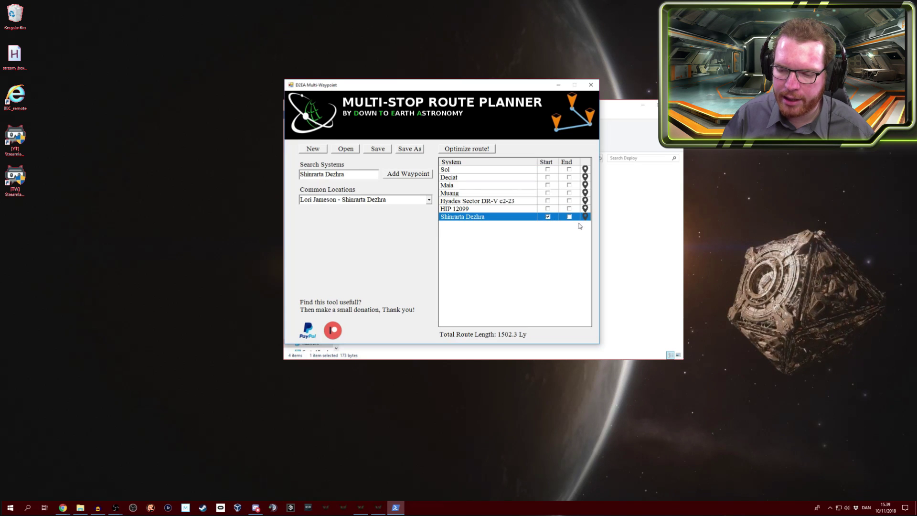
{"action": "left_click", "coordinate": [569, 217]}
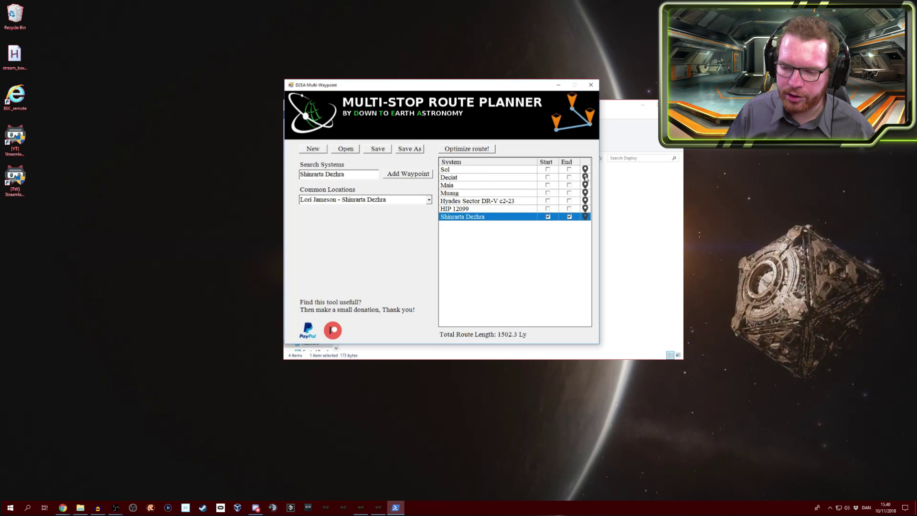
- Search the Elite Dangerous galaxy map for DECIAT, then return to the planner
{"action": "left_click", "coordinate": [586, 178]}
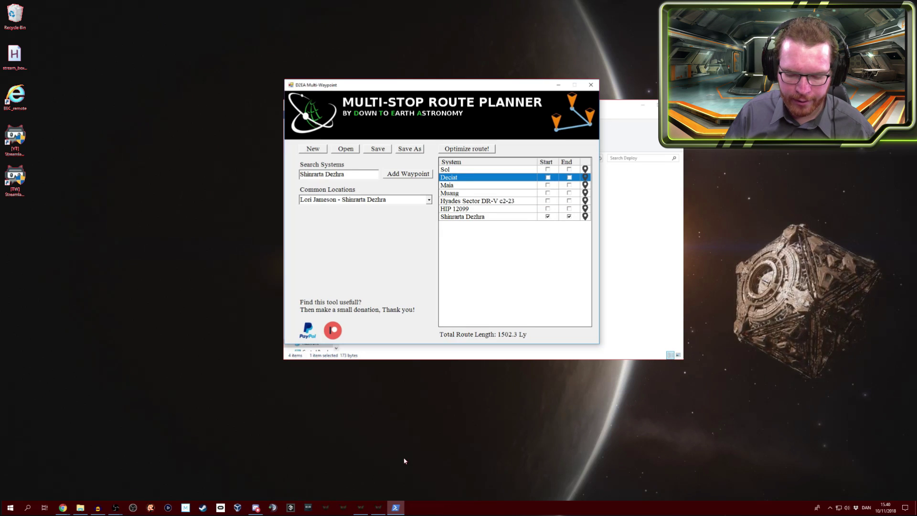
{"action": "left_click", "coordinate": [380, 506]}
{"action": "left_click", "coordinate": [73, 70]}
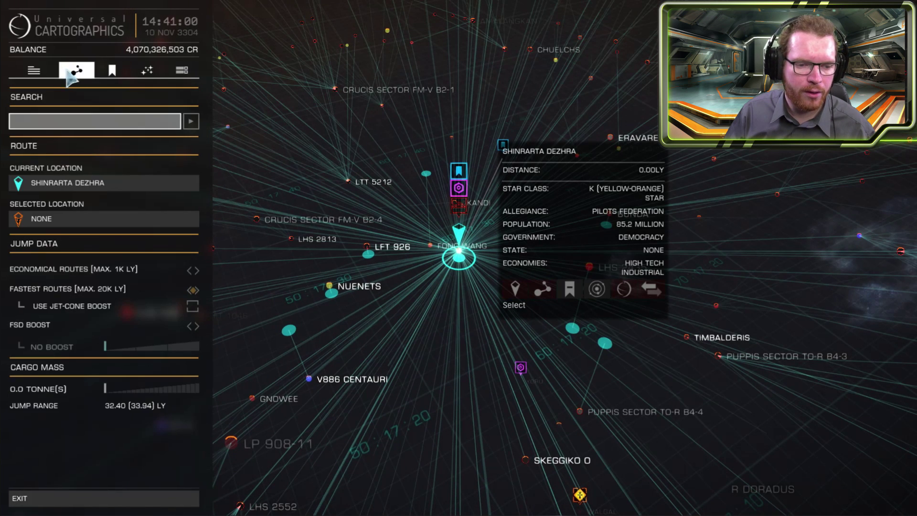
{"action": "left_click", "coordinate": [89, 122]}
{"action": "type", "text": "DECIAT"}
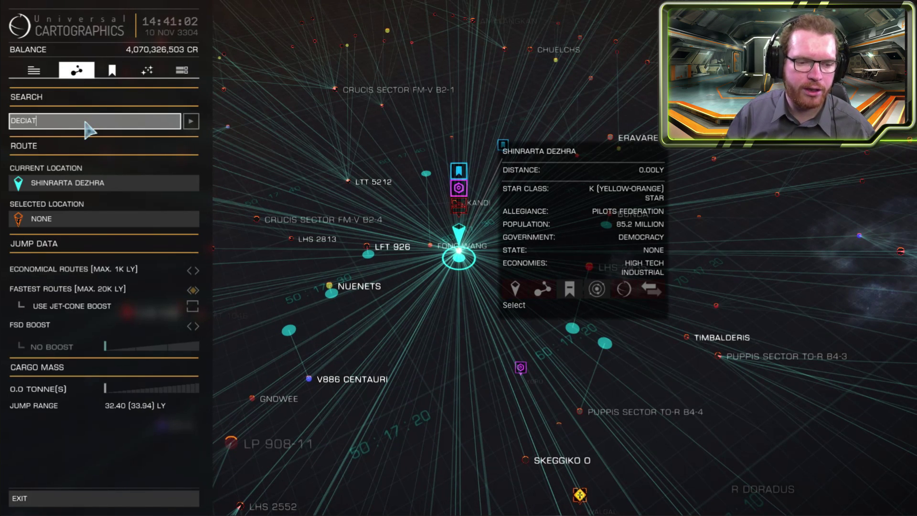
{"action": "key", "text": "alt+Tab"}
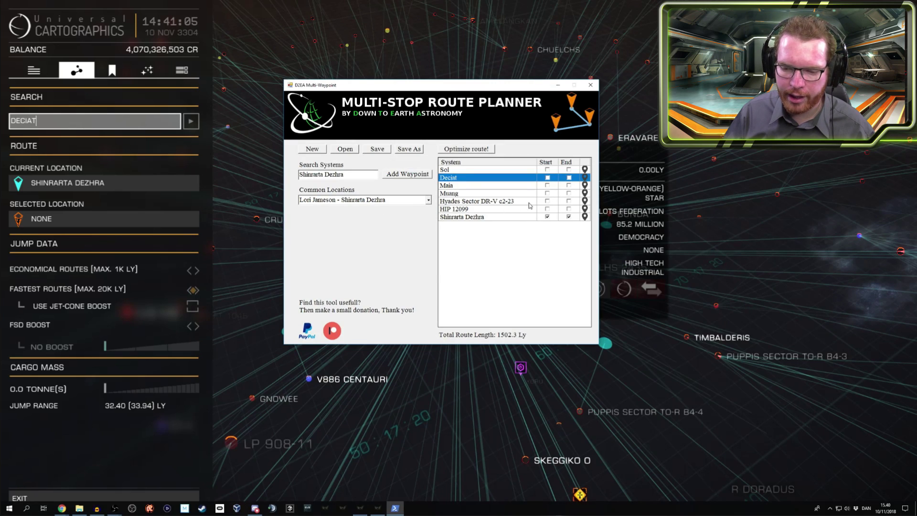
- Copy Maia from the route into the galaxy map search and return to the planner
{"action": "left_click", "coordinate": [585, 187]}
{"action": "left_click", "coordinate": [99, 124]}
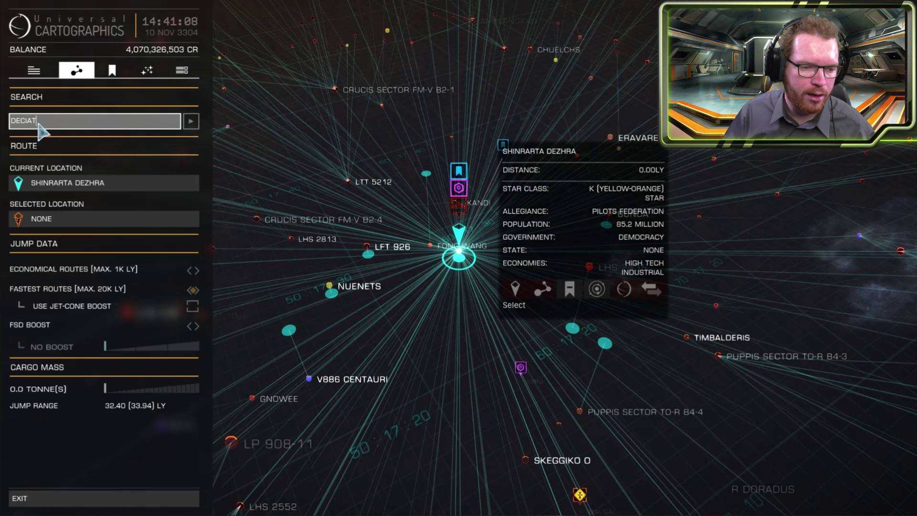
{"action": "type", "text": "MAIA"}
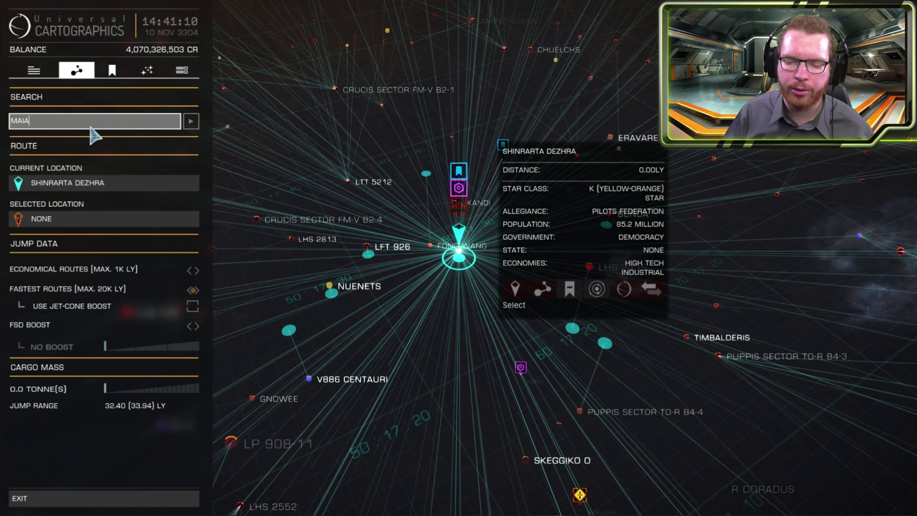
{"action": "key", "text": "alt+Tab"}
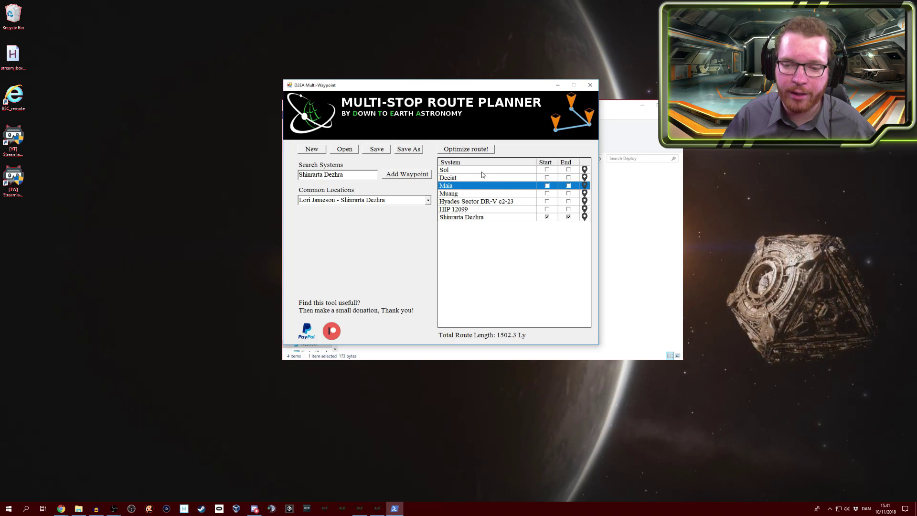
{"action": "left_click_drag", "start_coordinate": [343, 140], "coordinate": [344, 122]}
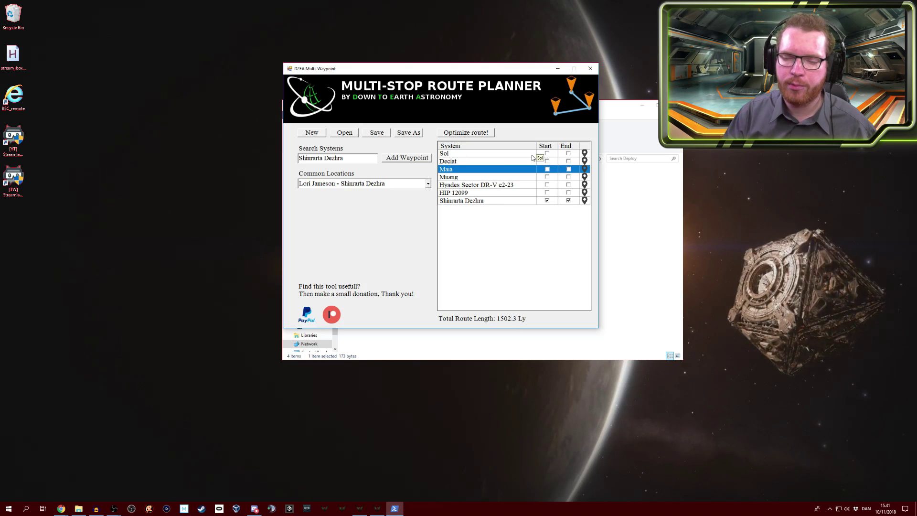
{"action": "left_click_drag", "start_coordinate": [484, 68], "coordinate": [488, 63]}
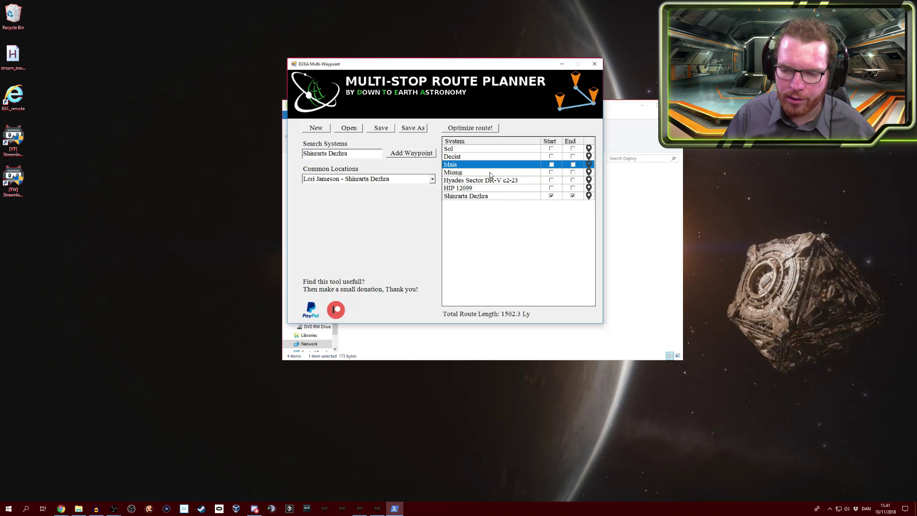
- Optimize the route to 1227.33 Ly and tick End on the final Shinrarta Dezhra row
{"action": "left_click", "coordinate": [486, 130]}
{"action": "left_click", "coordinate": [470, 283]}
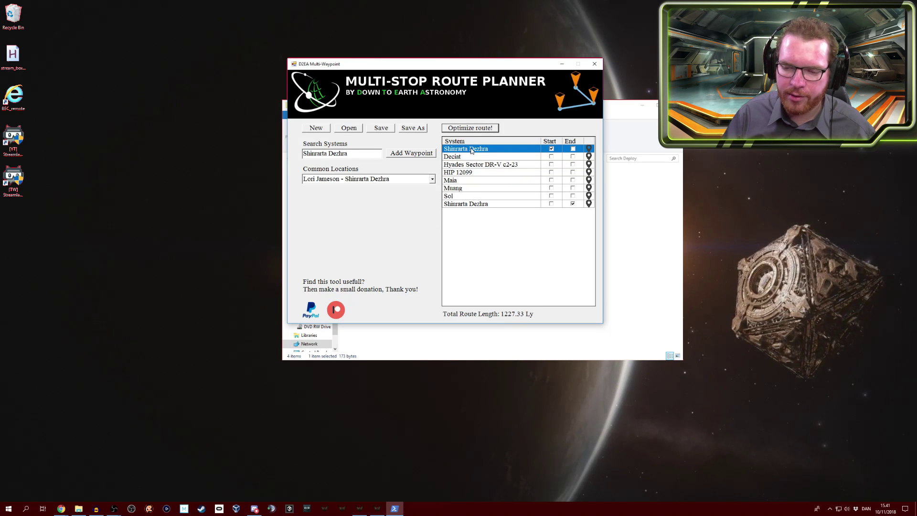
{"action": "left_click", "coordinate": [573, 203]}
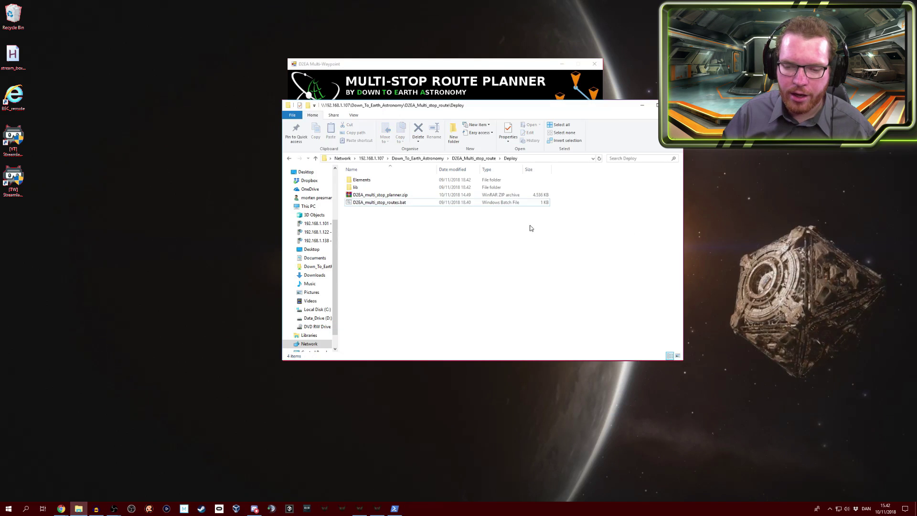
- Show the D2EA_Multi_stop_route folder in File Explorer
{"action": "left_click", "coordinate": [628, 233]}
{"action": "left_click", "coordinate": [460, 159]}
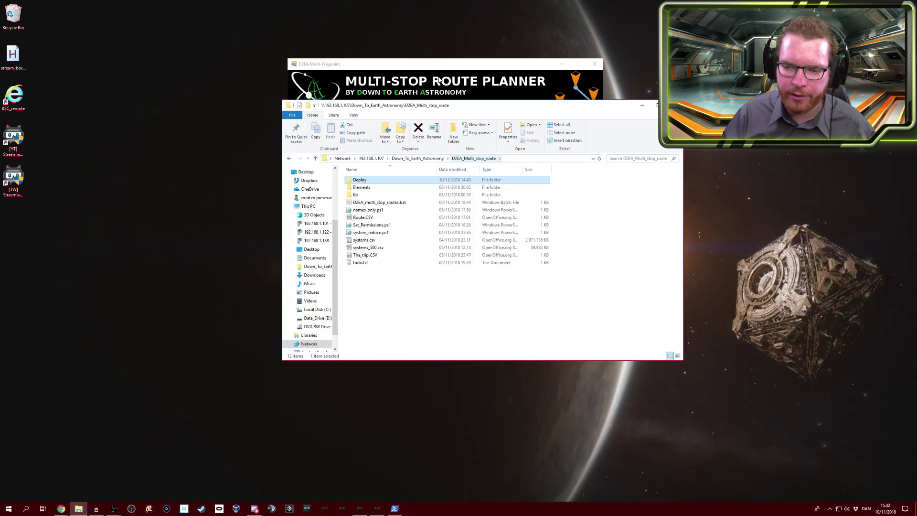
{"action": "left_click", "coordinate": [446, 65]}
- Discard the current route and load The_trip.CSV, a five-stop 1244.14 Ly route from Quince
{"action": "left_click", "coordinate": [354, 129]}
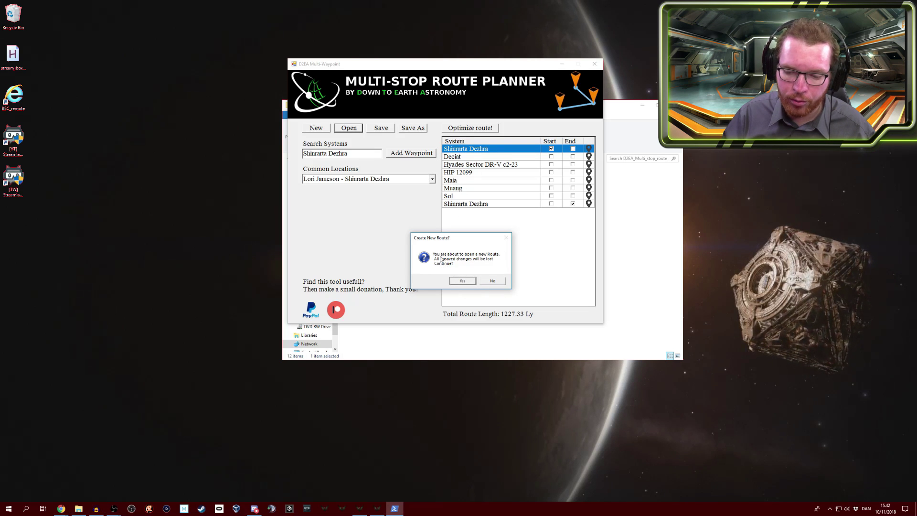
{"action": "left_click", "coordinate": [461, 281]}
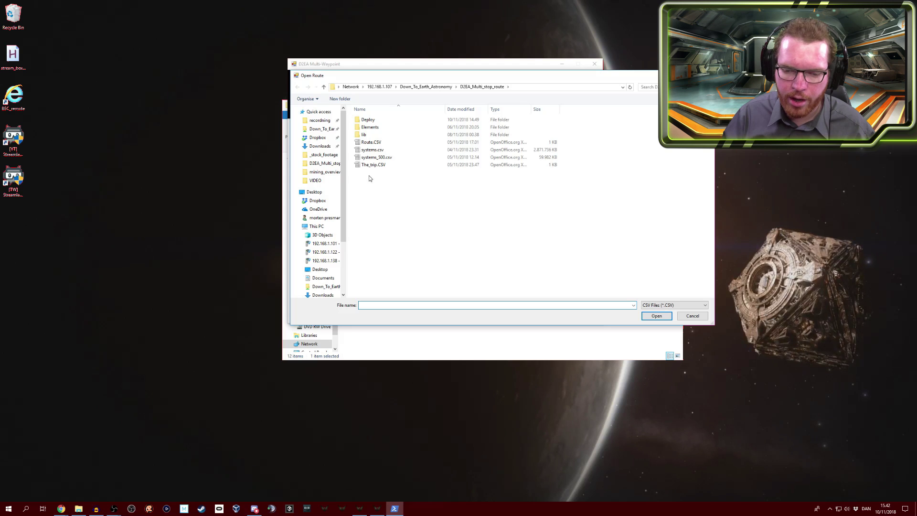
{"action": "double_click", "coordinate": [378, 164]}
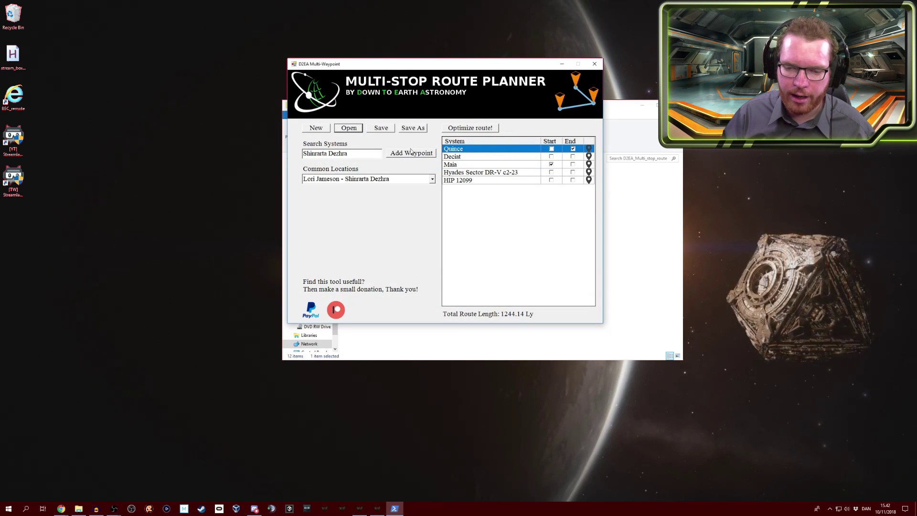
{"action": "left_click", "coordinate": [412, 128]}
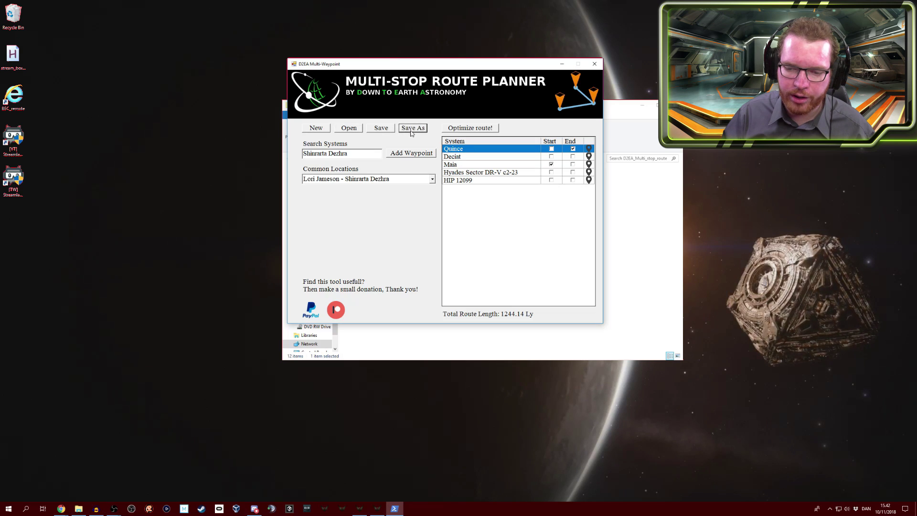
{"action": "left_click", "coordinate": [696, 316]}
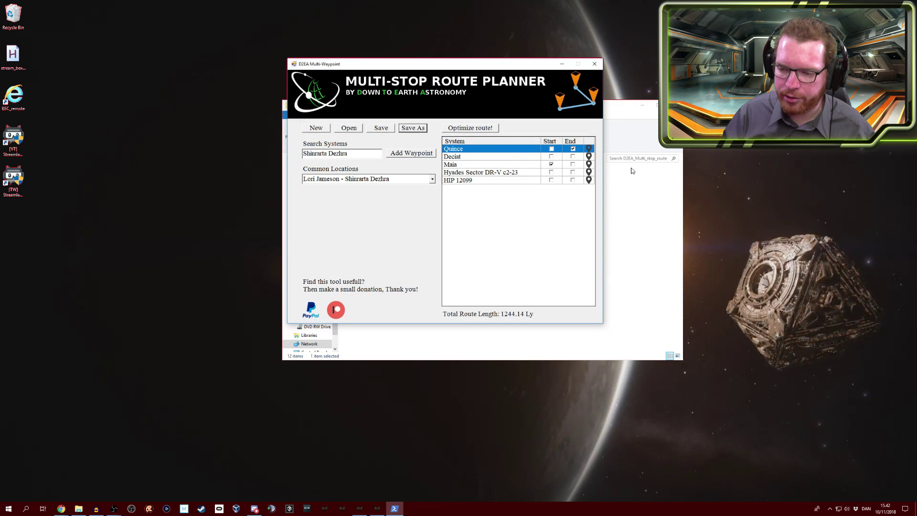
{"action": "left_click", "coordinate": [654, 220]}
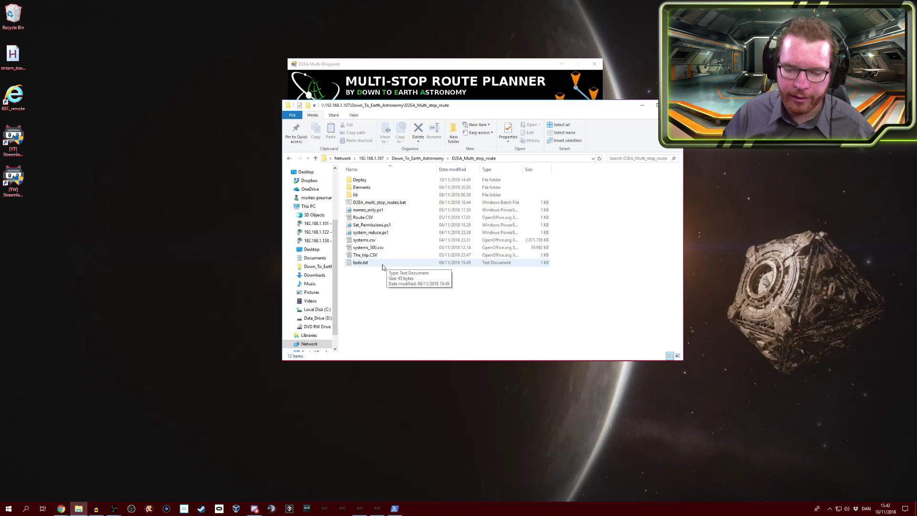
- Open The_trip.CSV in Notepad++ beside the planner to compare its System, First, Last rows
{"action": "right_click", "coordinate": [380, 256]}
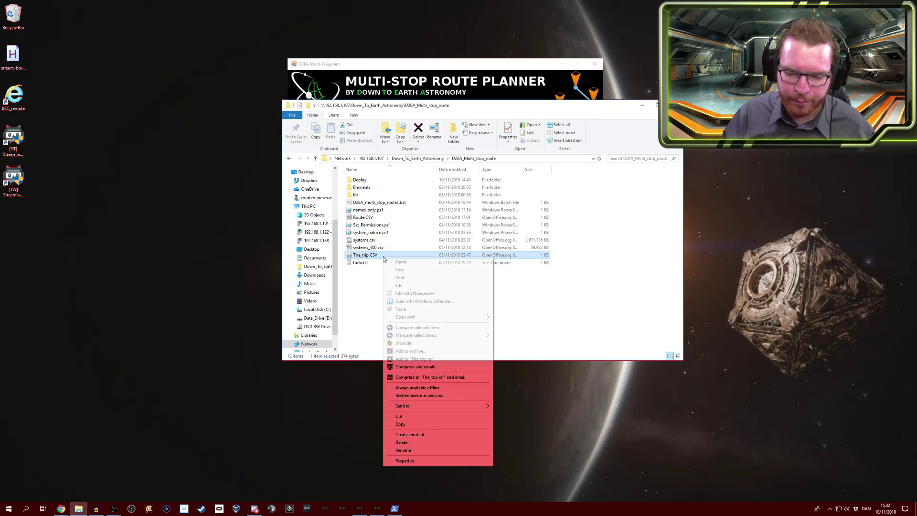
{"action": "left_click", "coordinate": [414, 294]}
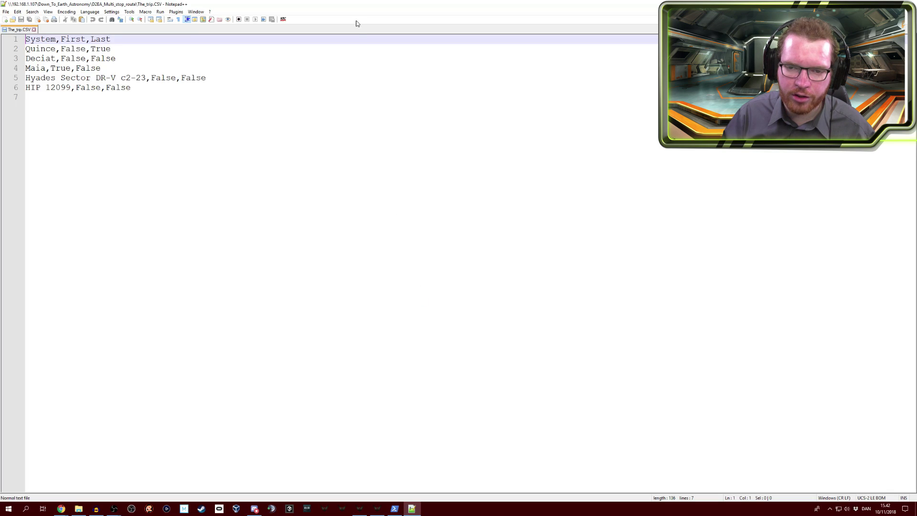
{"action": "double_click", "coordinate": [393, 8]}
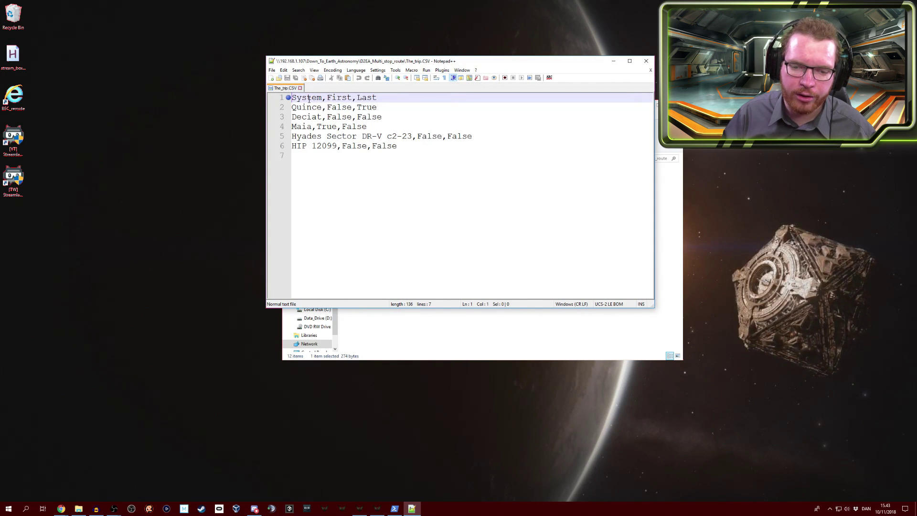
{"action": "left_click", "coordinate": [285, 99]}
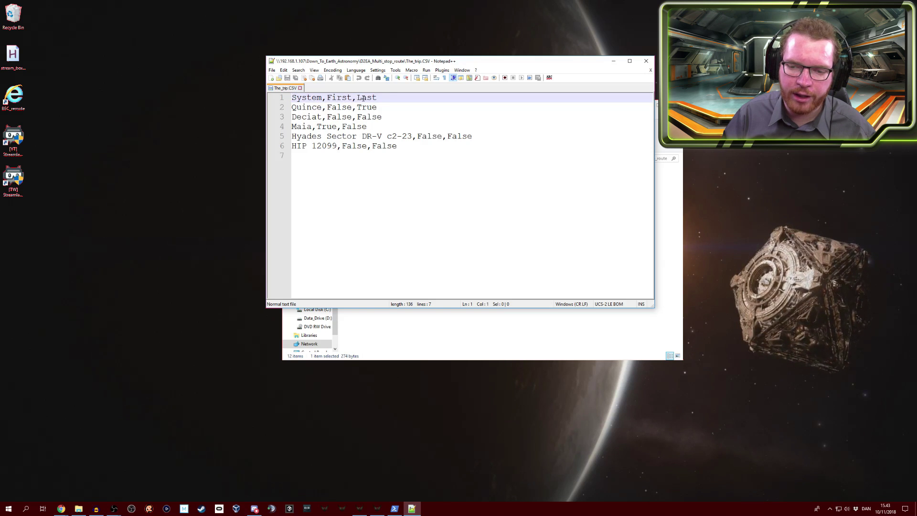
{"action": "left_click_drag", "start_coordinate": [441, 64], "coordinate": [267, 118]}
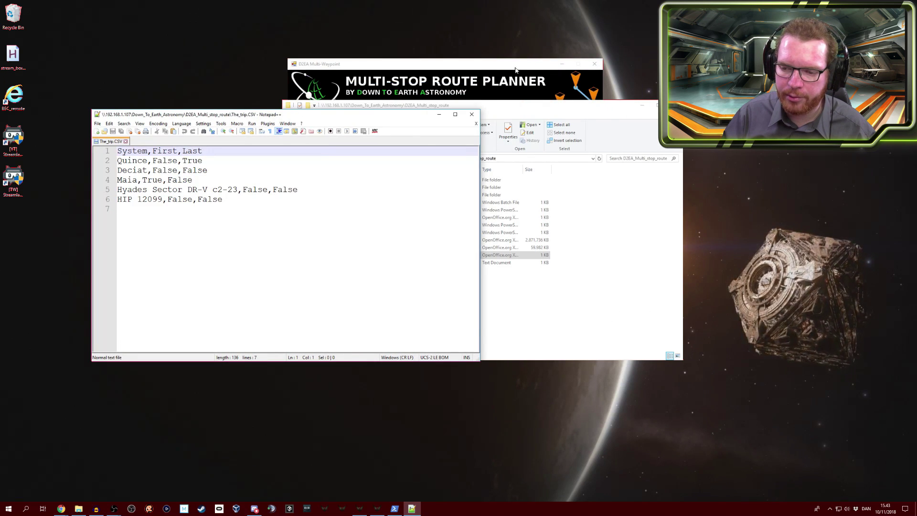
{"action": "left_click_drag", "start_coordinate": [515, 71], "coordinate": [524, 66]}
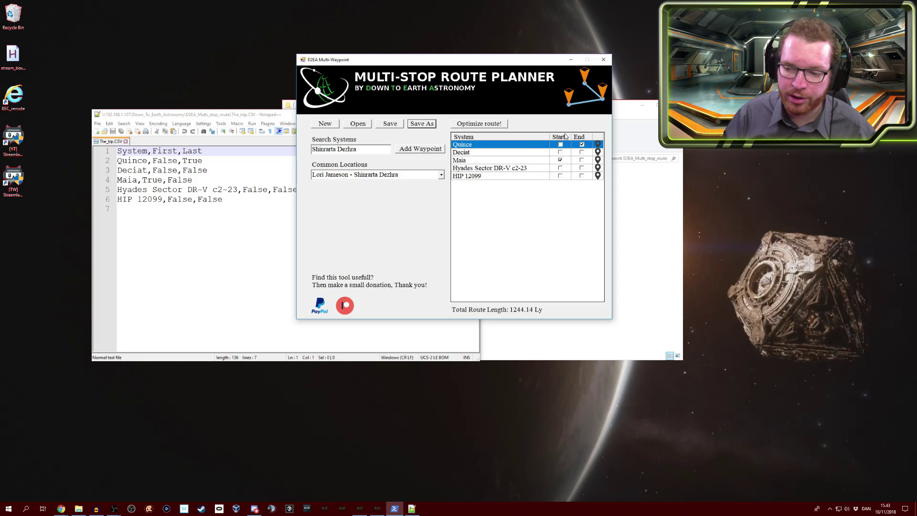
{"action": "left_click_drag", "start_coordinate": [219, 118], "coordinate": [392, 75]}
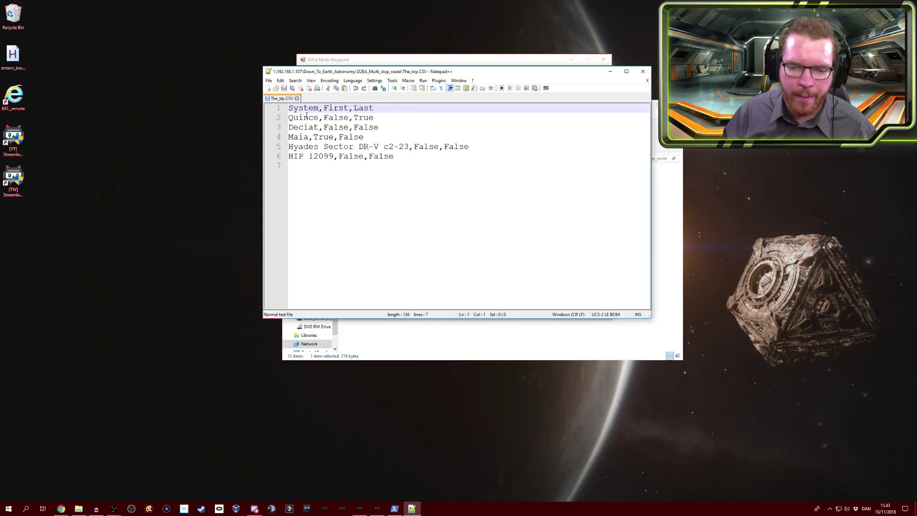
{"action": "left_click", "coordinate": [332, 118]}
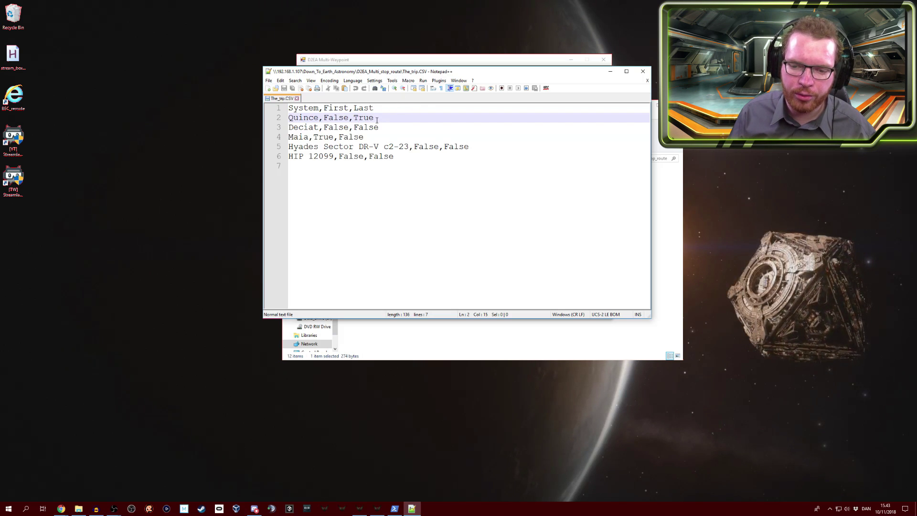
{"action": "left_click", "coordinate": [643, 71]}
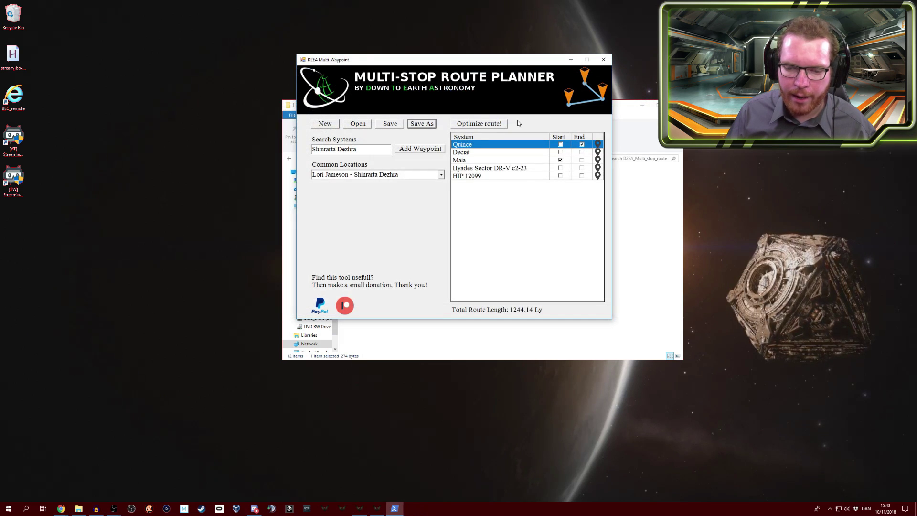
{"action": "left_click", "coordinate": [389, 175]}
{"action": "left_click", "coordinate": [389, 181]}
{"action": "key", "text": "alt+Tab"}
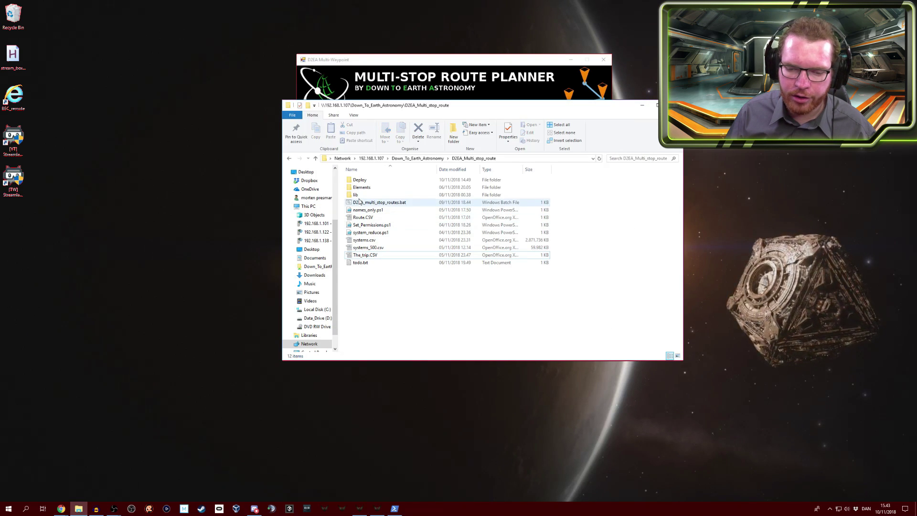
{"action": "double_click", "coordinate": [356, 196]}
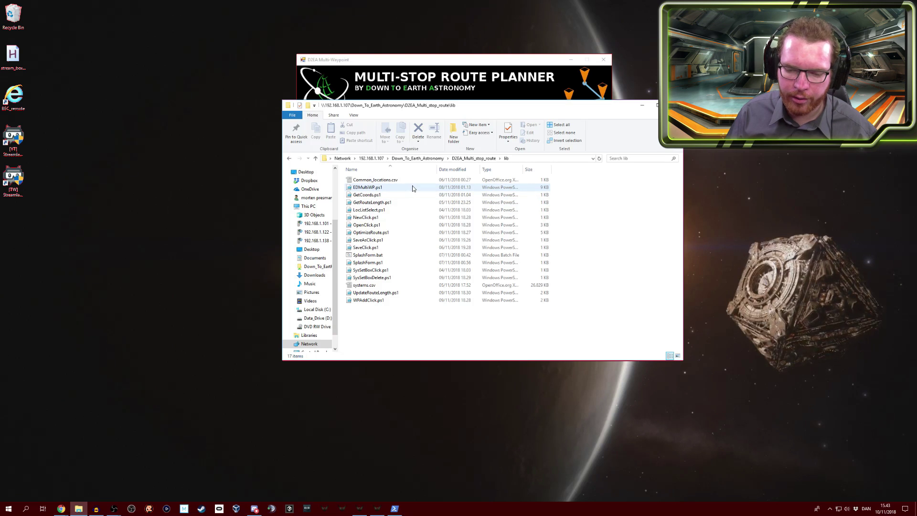
{"action": "right_click", "coordinate": [363, 180]}
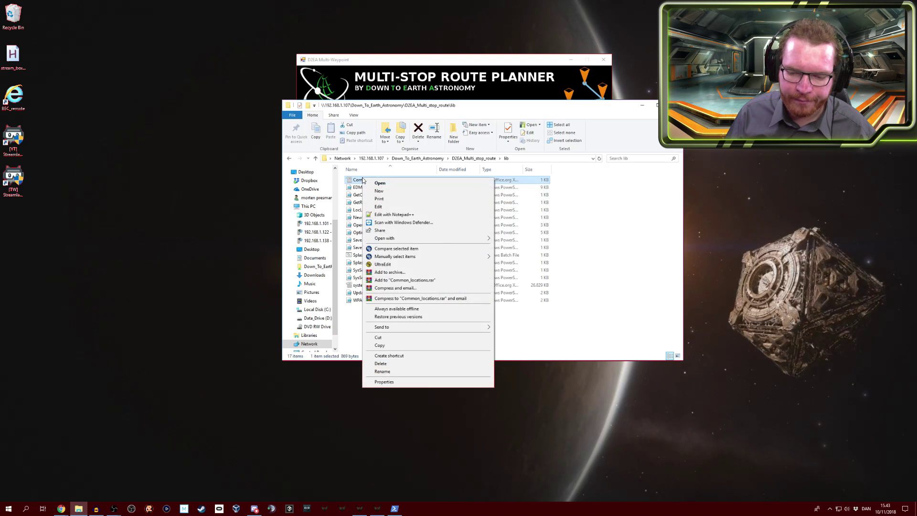
{"action": "left_click", "coordinate": [394, 215]}
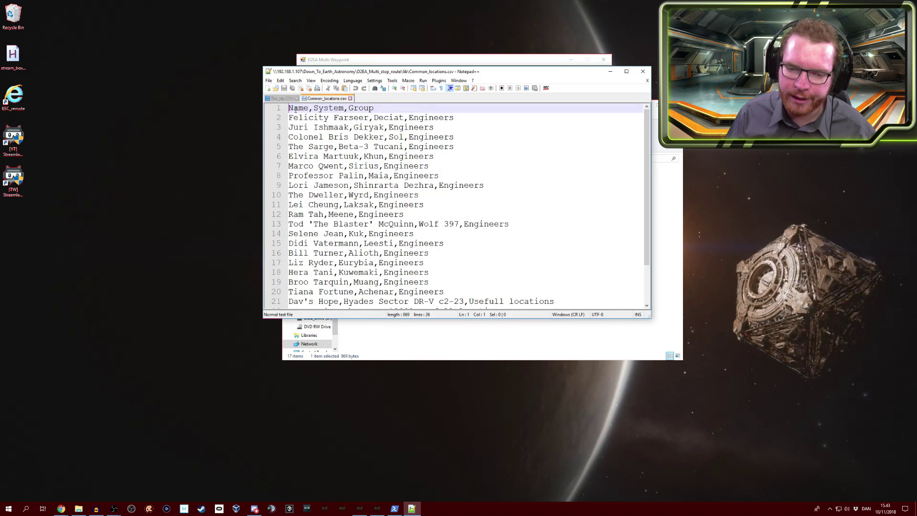
{"action": "left_click_drag", "start_coordinate": [289, 109], "coordinate": [370, 108]}
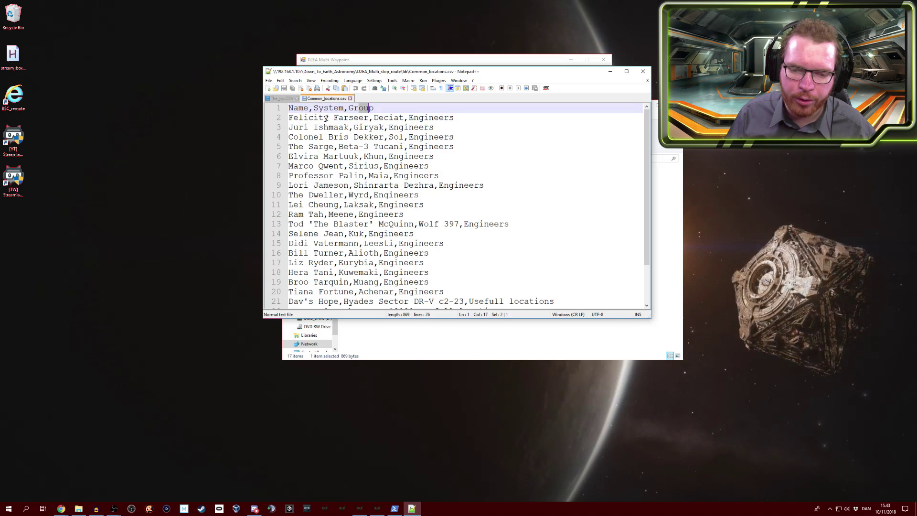
{"action": "left_click_drag", "start_coordinate": [289, 119], "coordinate": [406, 118]}
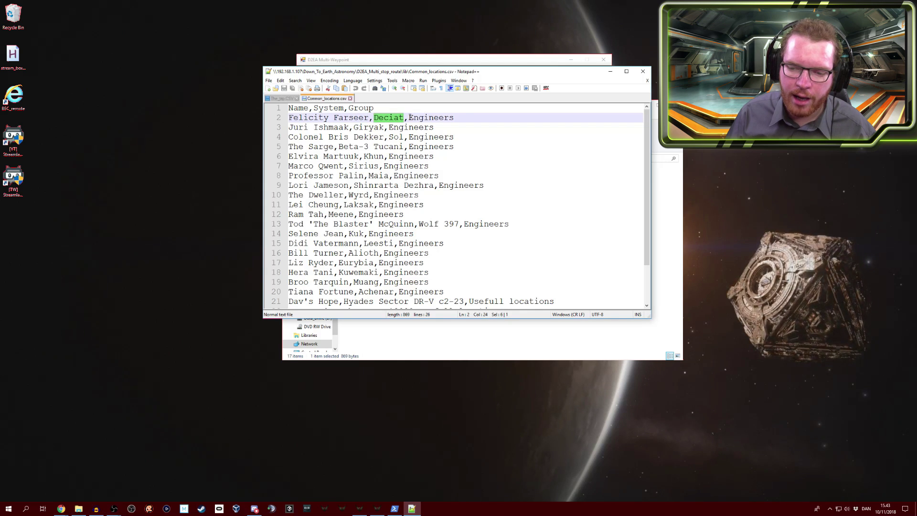
{"action": "double_click", "coordinate": [409, 117]}
- Scroll through the planner's Common Locations dropdown entries
{"action": "left_click", "coordinate": [460, 61]}
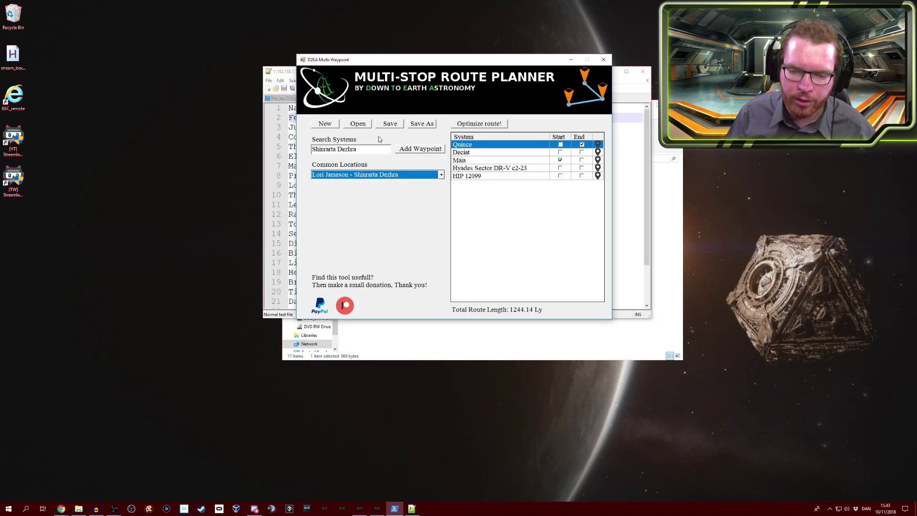
{"action": "left_click", "coordinate": [377, 175]}
{"action": "scroll", "coordinate": [378, 194], "scroll_direction": "up", "scroll_amount": 5}
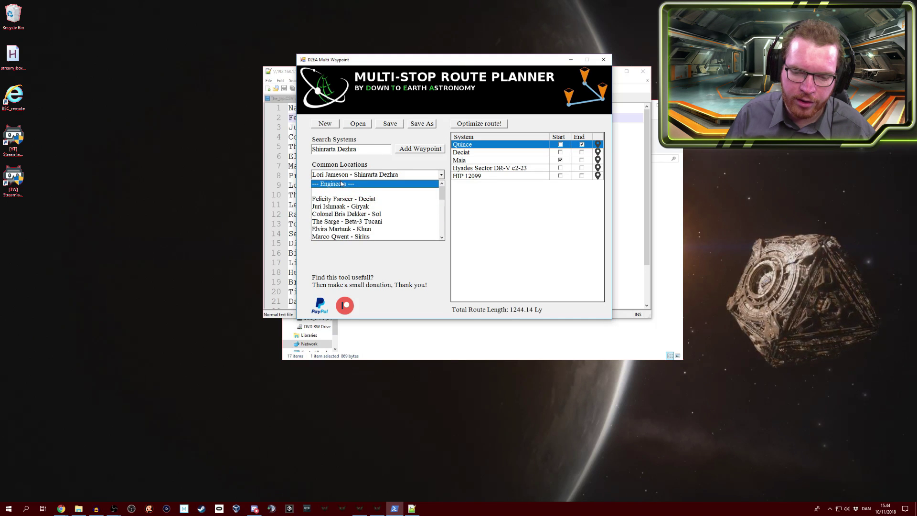
{"action": "scroll", "coordinate": [344, 185], "scroll_direction": "down", "scroll_amount": 8}
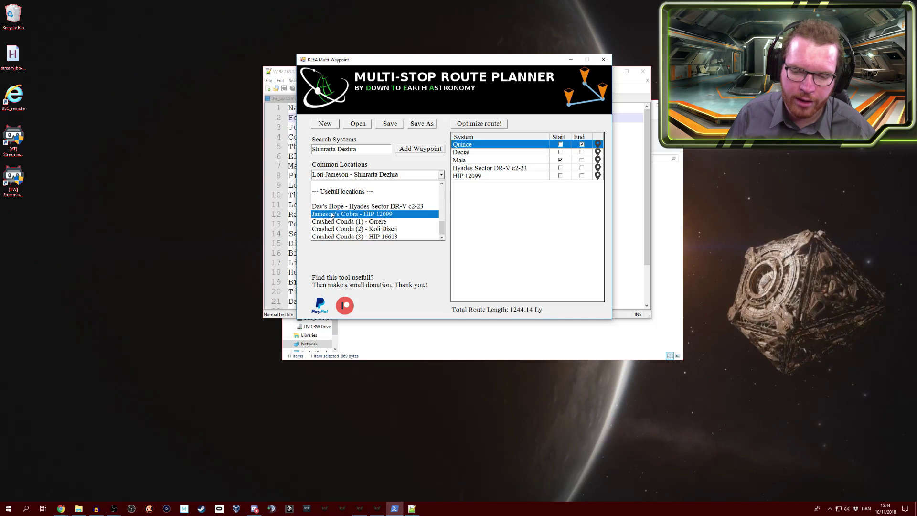
- Select the CSV's Usefull locations group on line 21 and compare with Common Locations
{"action": "left_click", "coordinate": [650, 164]}
{"action": "scroll", "coordinate": [473, 214], "scroll_direction": "down", "scroll_amount": 2}
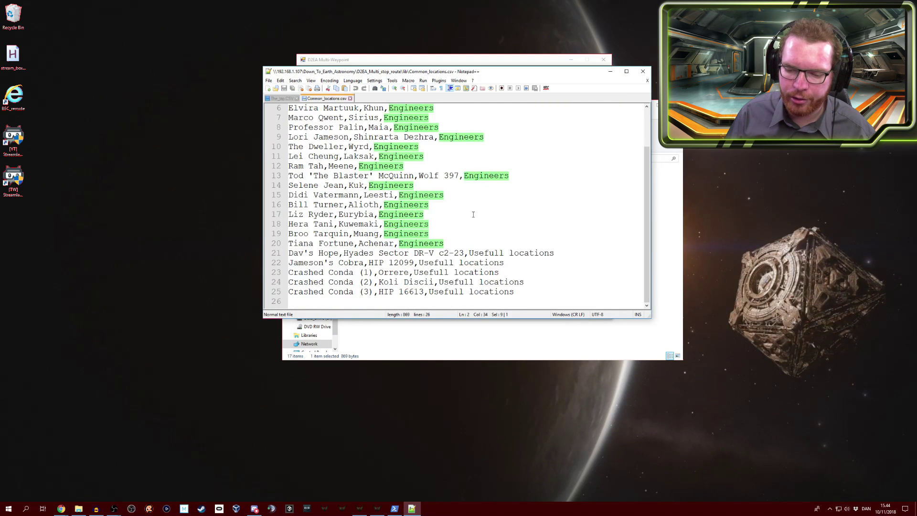
{"action": "left_click_drag", "start_coordinate": [467, 257], "coordinate": [553, 253]}
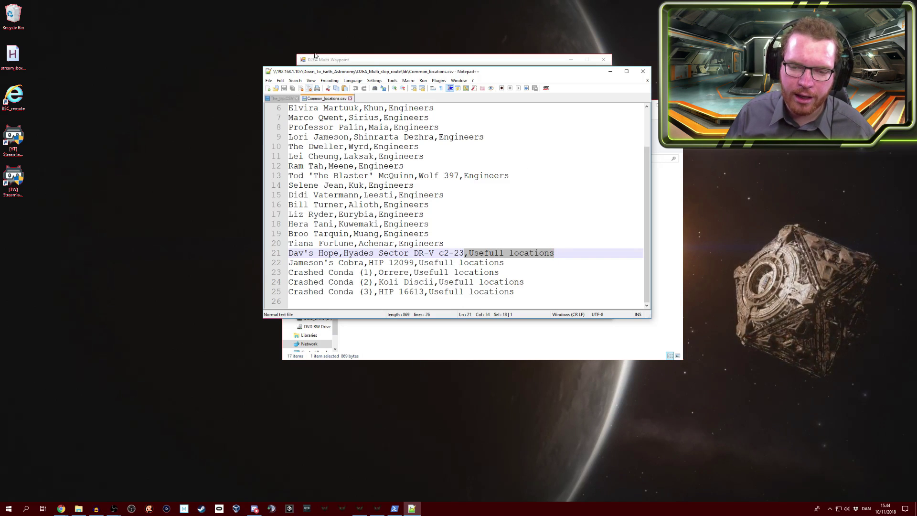
{"action": "left_click_drag", "start_coordinate": [517, 74], "coordinate": [477, 111]}
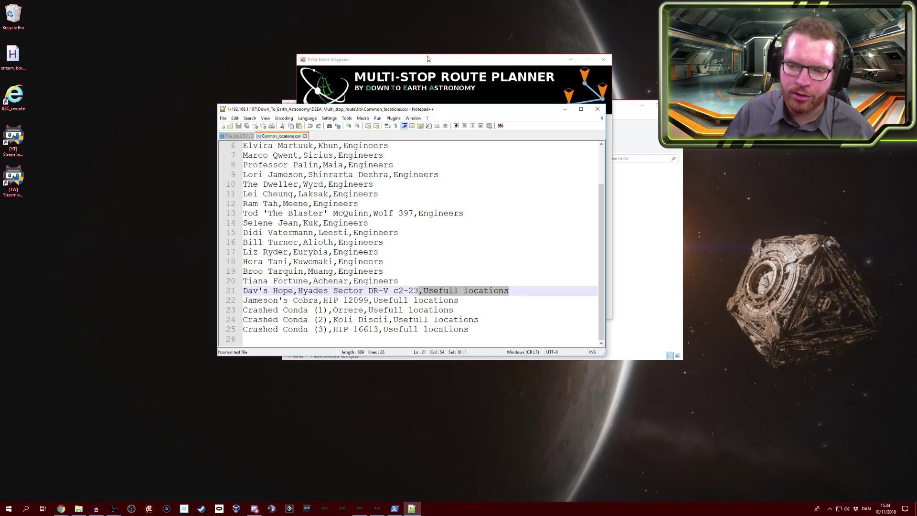
{"action": "left_click_drag", "start_coordinate": [427, 58], "coordinate": [440, 53]}
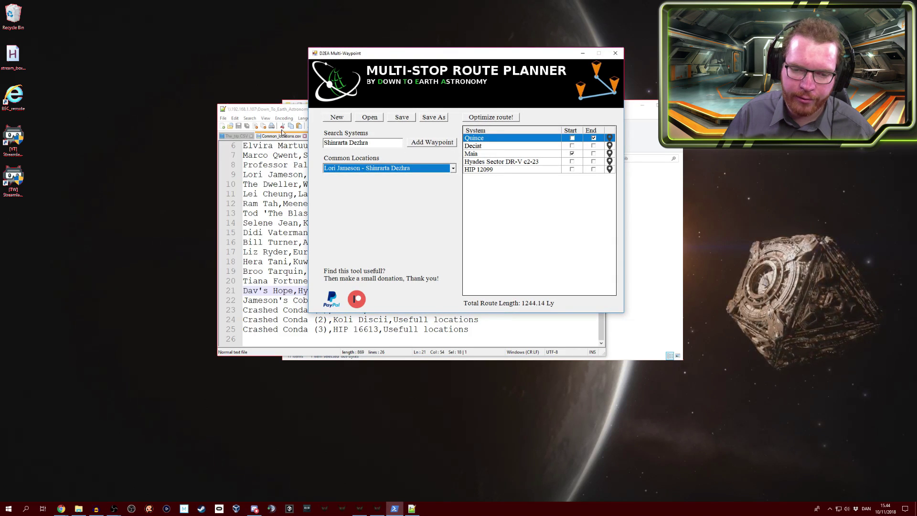
{"action": "left_click", "coordinate": [360, 169]}
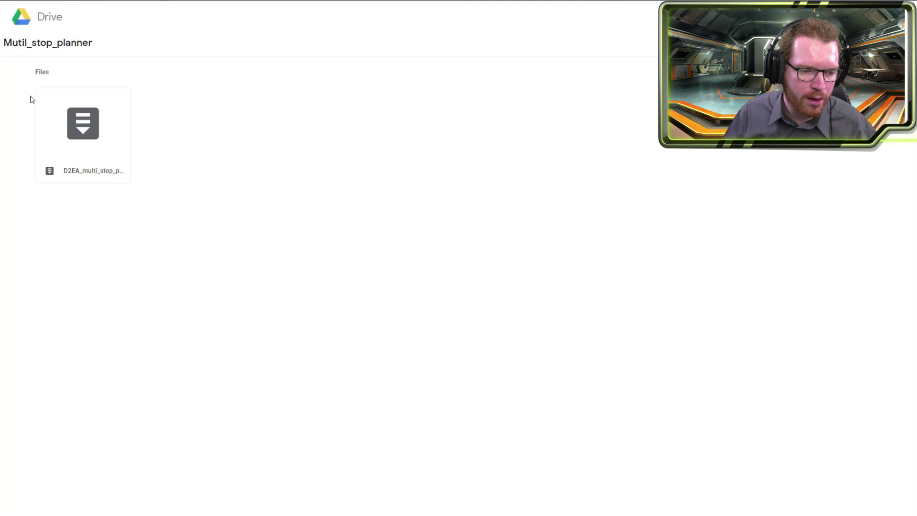
- Download D2EA_multi_stop_planner.zip (4.42 MB) from Google Drive and show it in Downloads
{"action": "left_click", "coordinate": [46, 99]}
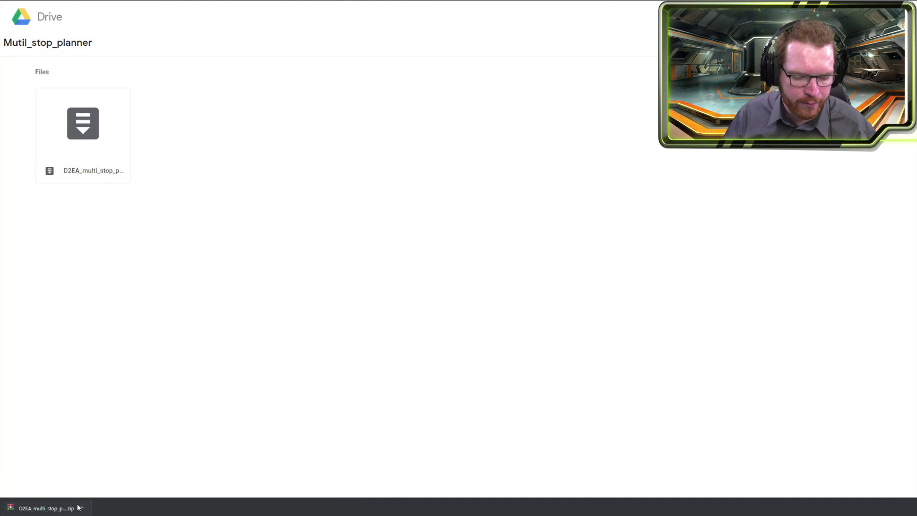
{"action": "right_click", "coordinate": [70, 510]}
{"action": "left_click", "coordinate": [84, 487]}
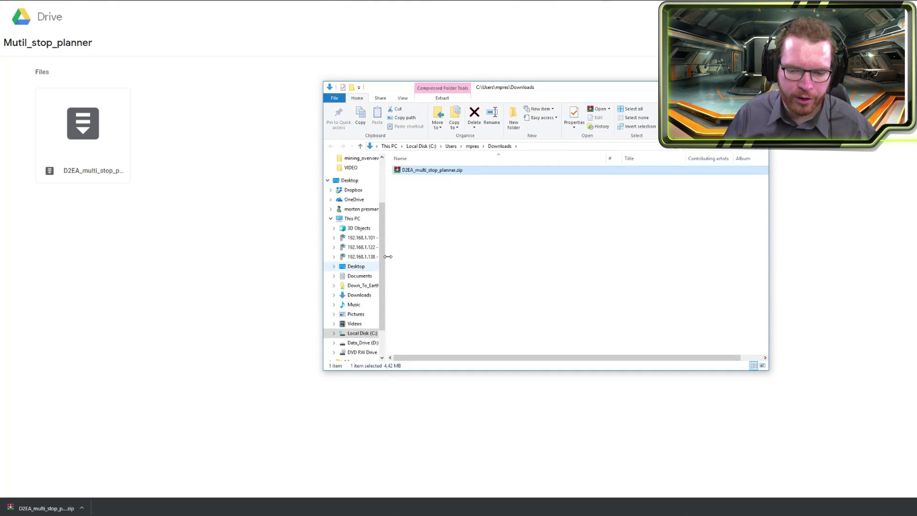
- Extract the planner zip into Downloads, producing Elements, lib and D2EA_multi_stop_routes.bat
{"action": "right_click", "coordinate": [461, 172]}
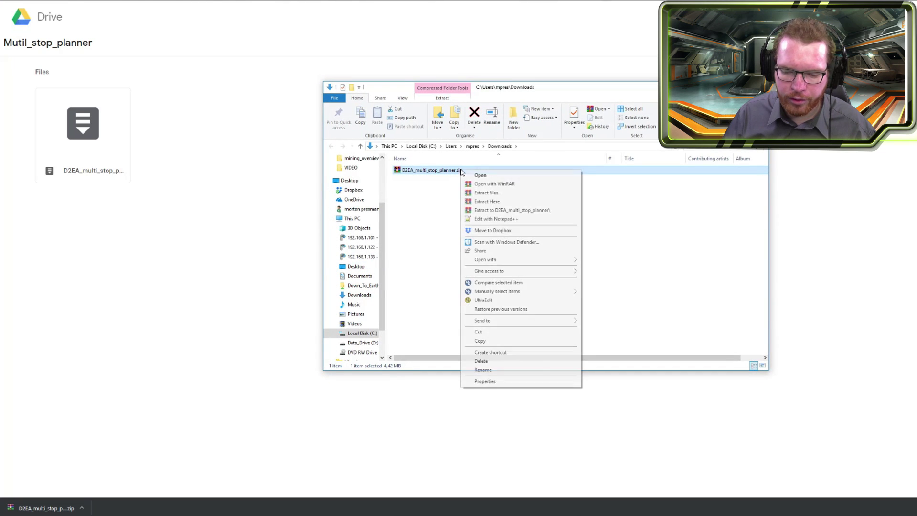
{"action": "left_click", "coordinate": [528, 202]}
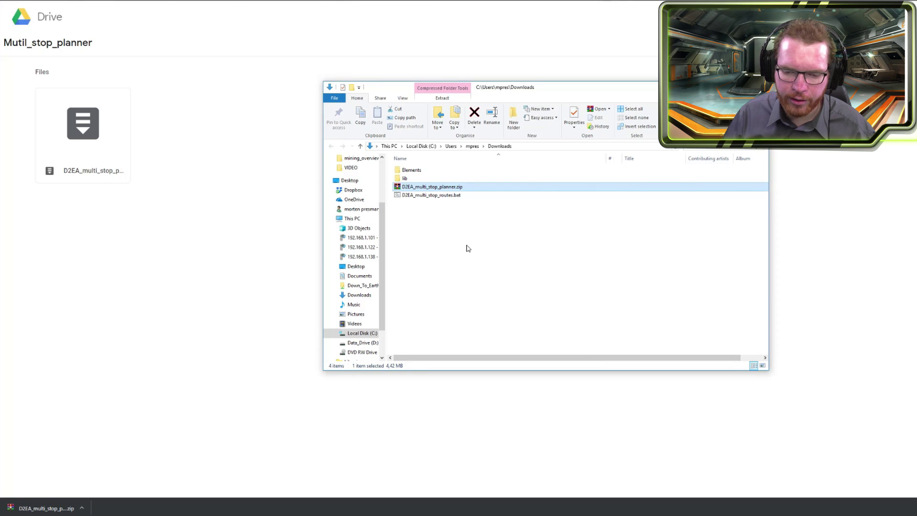
{"action": "left_click", "coordinate": [420, 197]}
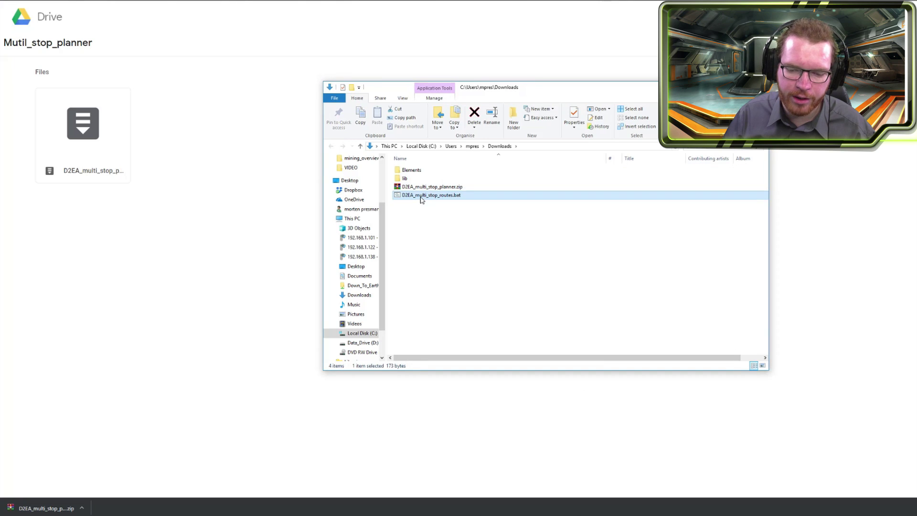
{"action": "left_click", "coordinate": [420, 179]}
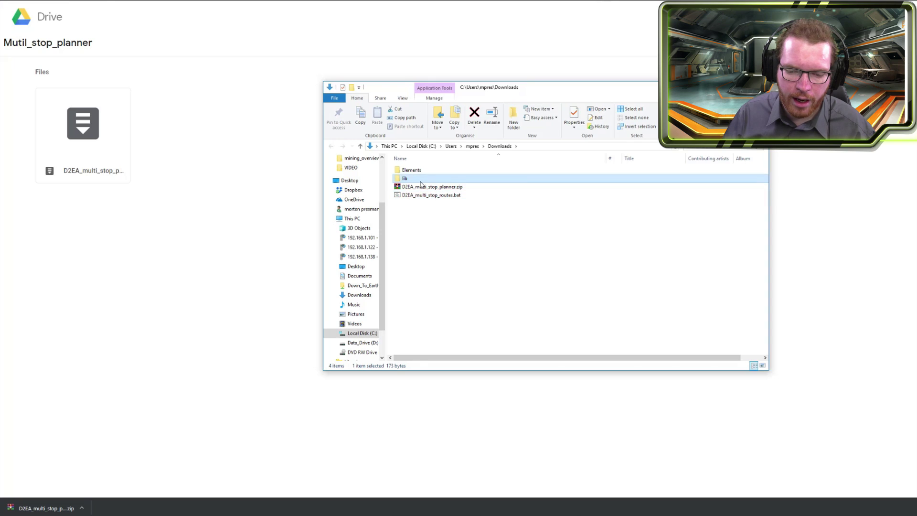
{"action": "left_click", "coordinate": [404, 178]}
{"action": "left_click", "coordinate": [467, 178]}
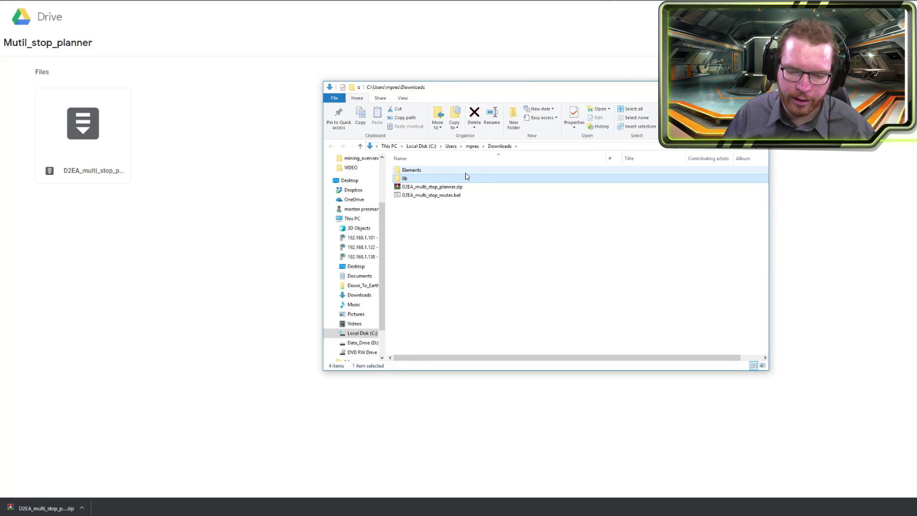
- Look inside the Elements folder, then launch D2EA_multi_stop_routes.bat
{"action": "double_click", "coordinate": [439, 172]}
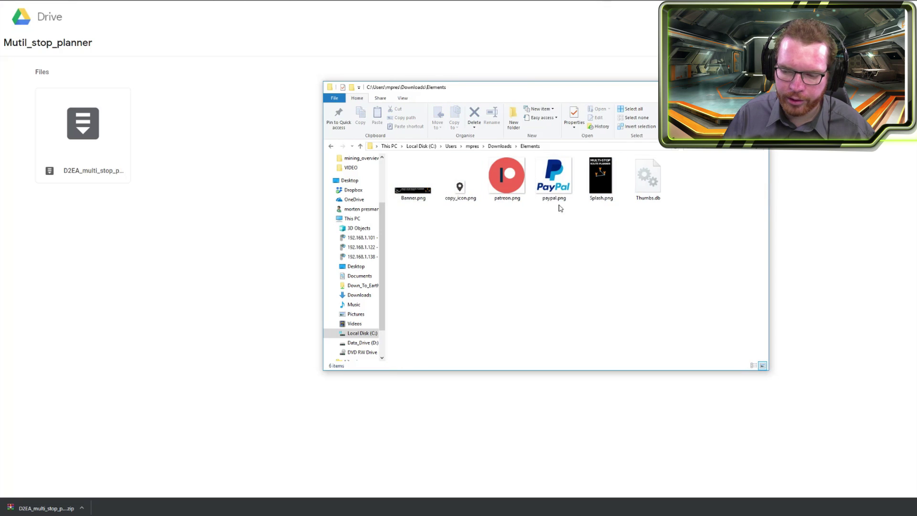
{"action": "key", "text": "alt+Left"}
{"action": "double_click", "coordinate": [431, 196]}
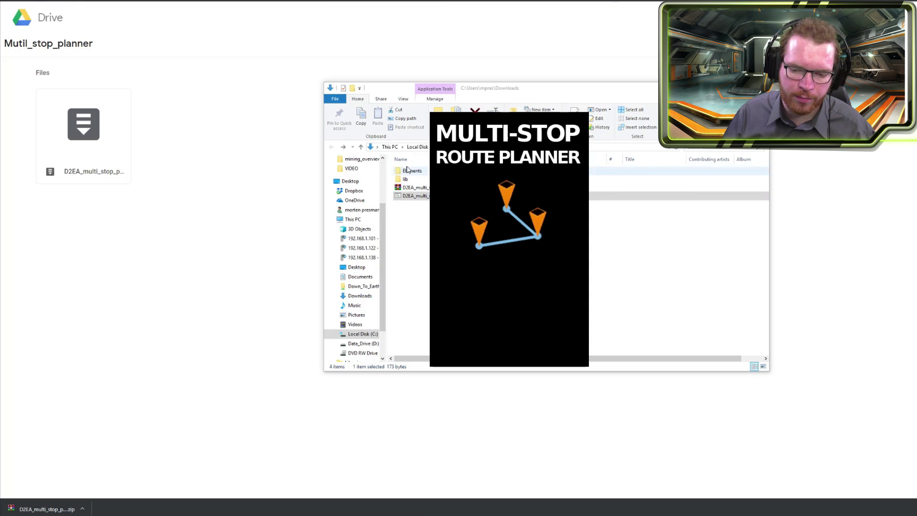
- With the planner loaded on an empty 0 Ly route, place it left and Downloads to its right
{"action": "left_click", "coordinate": [426, 198]}
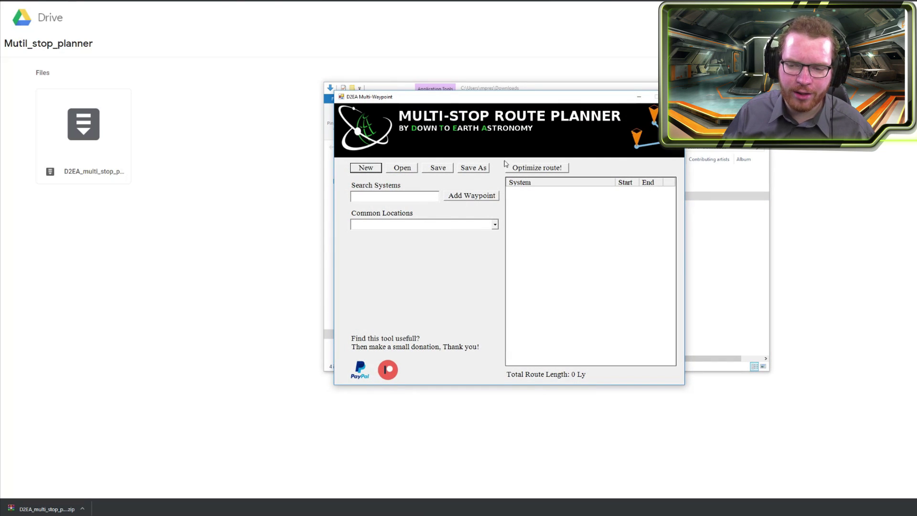
{"action": "left_click_drag", "start_coordinate": [538, 102], "coordinate": [453, 86]}
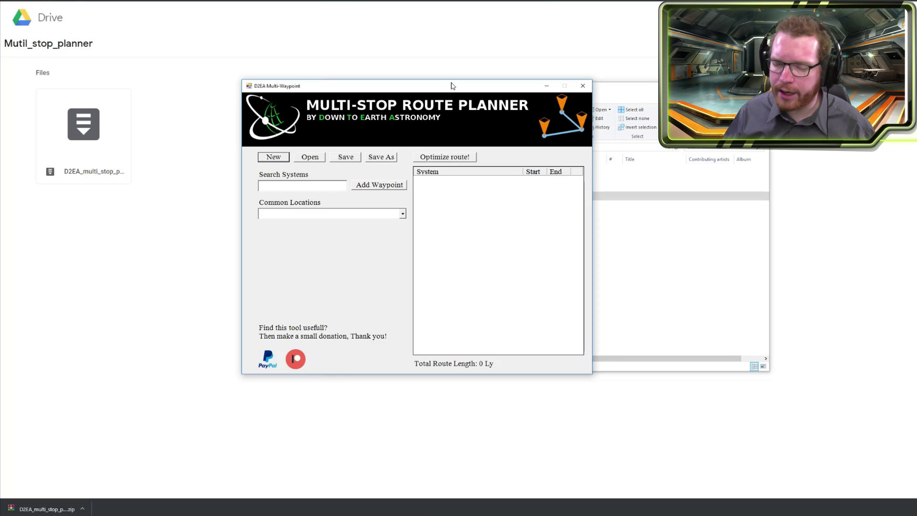
{"action": "left_click_drag", "start_coordinate": [434, 87], "coordinate": [393, 85]}
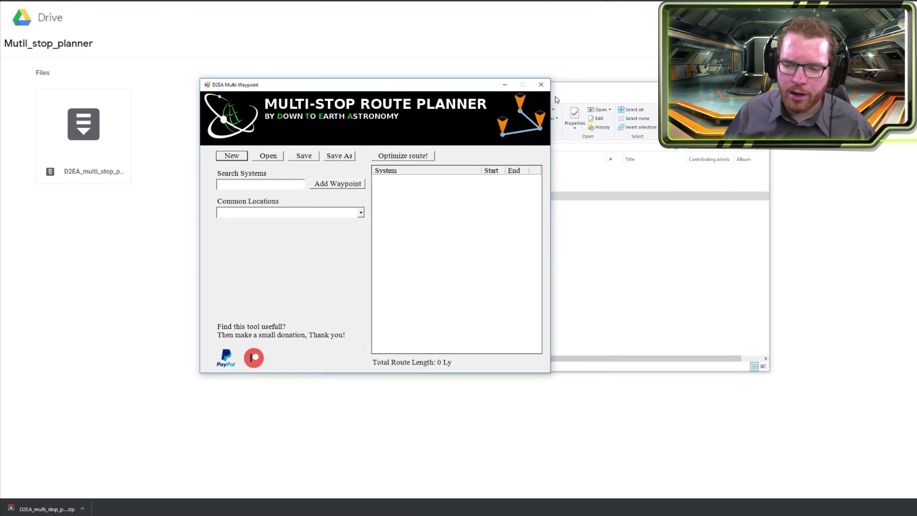
{"action": "left_click_drag", "start_coordinate": [564, 94], "coordinate": [627, 93]}
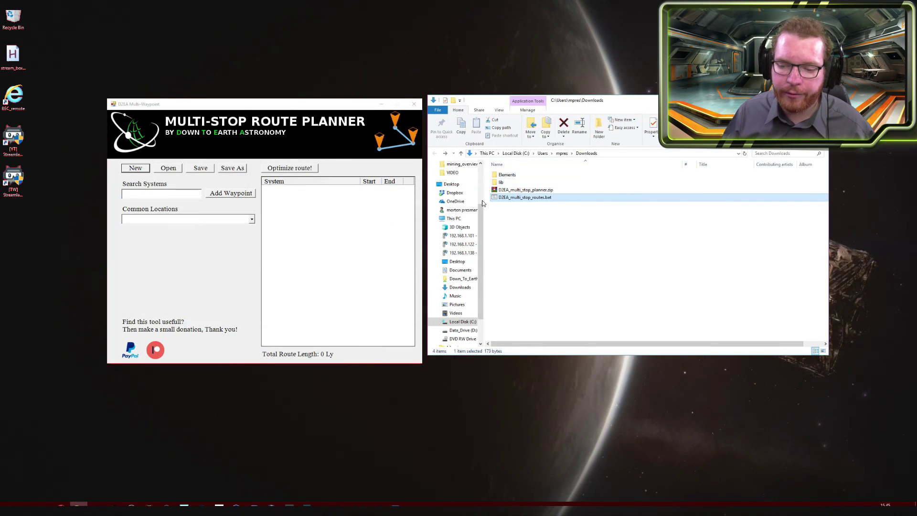
- Open EDMultiWP.ps1 from the lib folder in Notepad++ through its context menu
{"action": "double_click", "coordinate": [502, 182]}
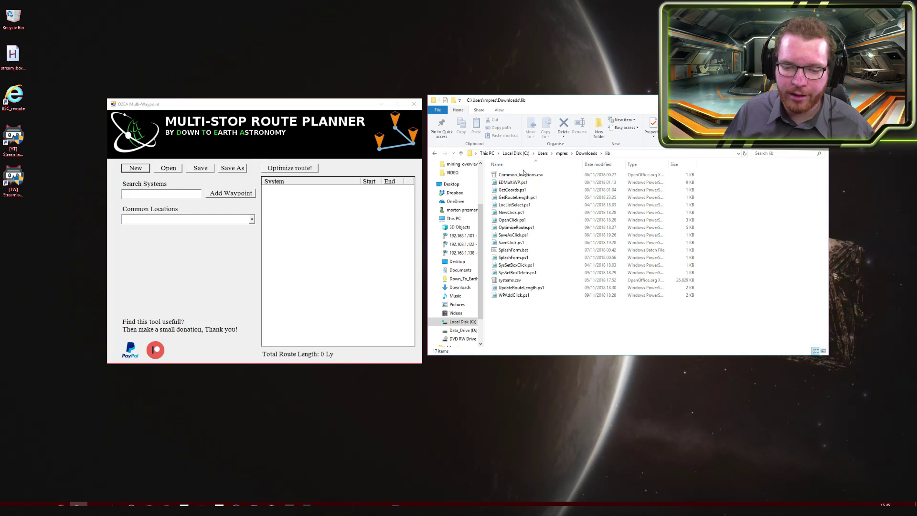
{"action": "left_click", "coordinate": [523, 182]}
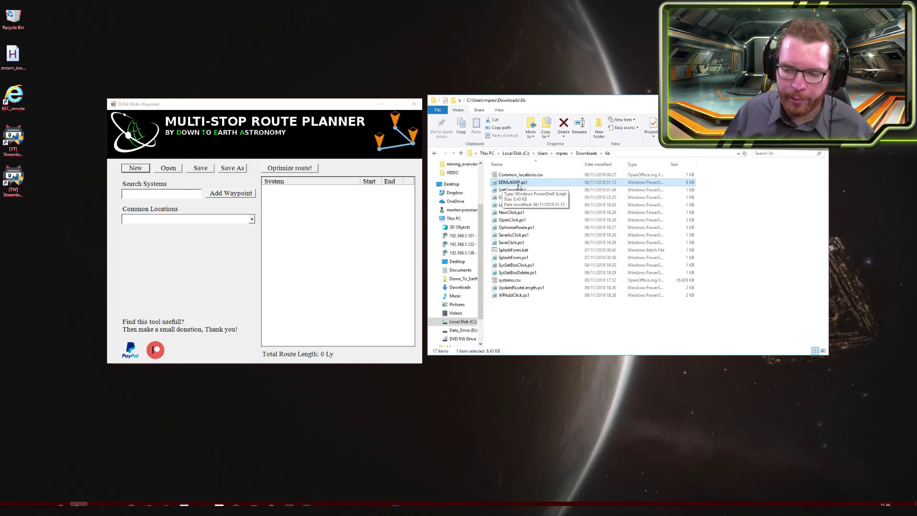
{"action": "right_click", "coordinate": [521, 185]}
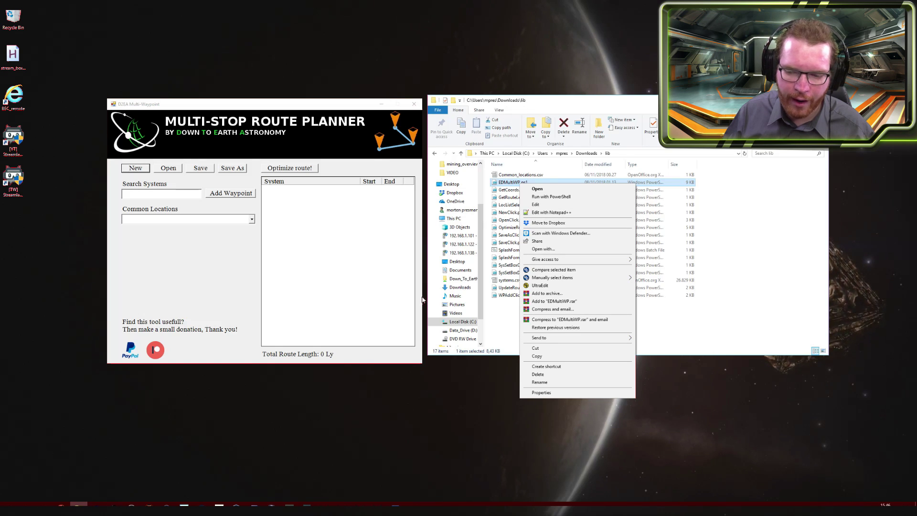
{"action": "left_click", "coordinate": [554, 213]}
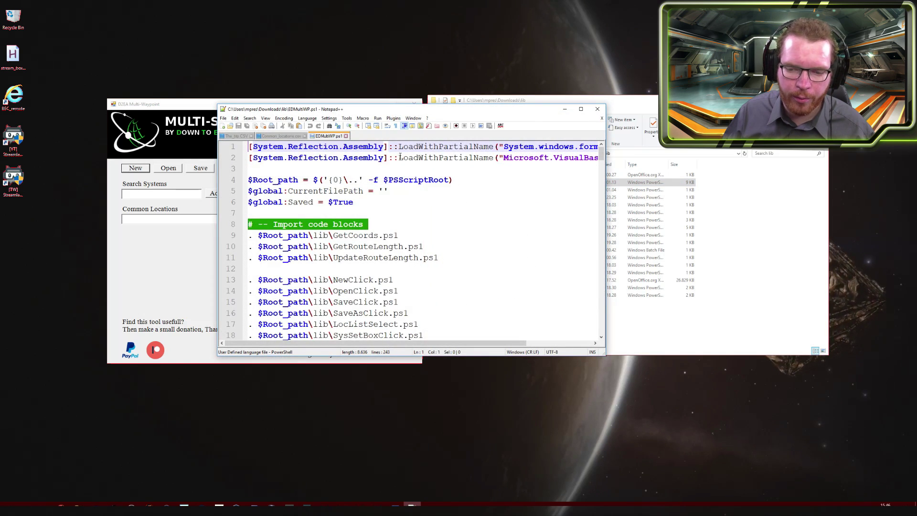
- Apply PowerShell syntax highlighting to EDMultiWP.ps1 and maximize the Notepad++ window
{"action": "left_click", "coordinate": [307, 118]}
{"action": "mouse_move", "coordinate": [347, 257]}
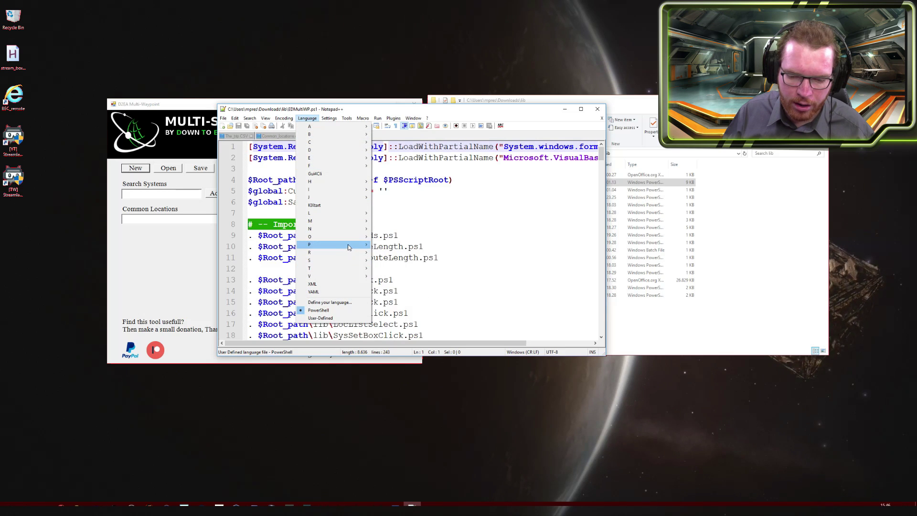
{"action": "left_click", "coordinate": [399, 277]}
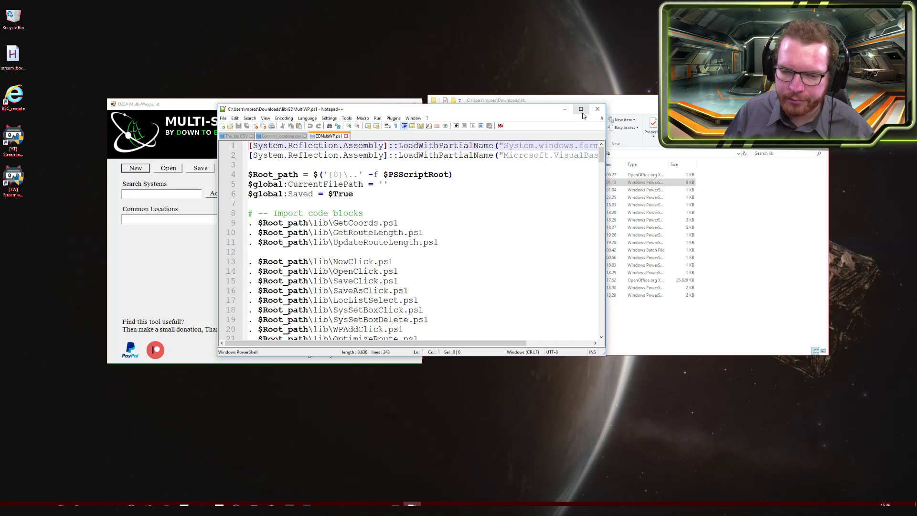
{"action": "left_click", "coordinate": [581, 109]}
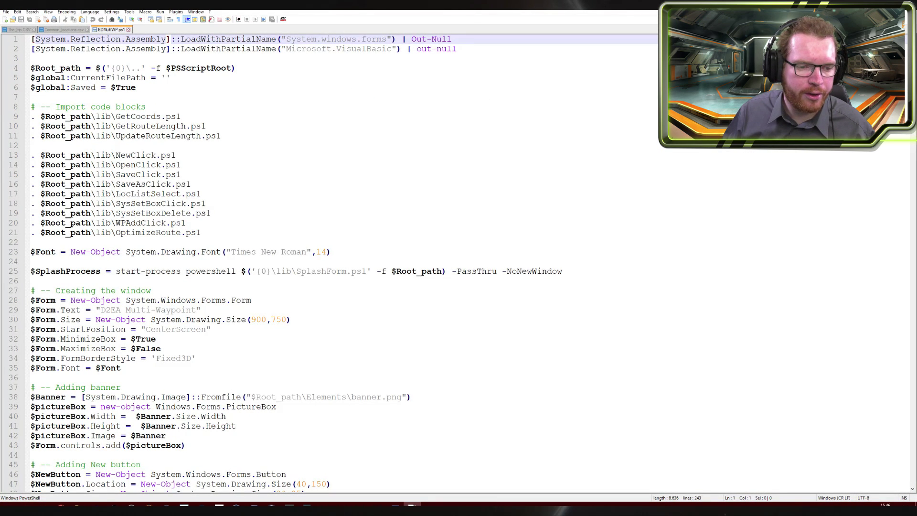
- Highlight the lib imports (lines 9–21), the form creation on line 28 and the New button comment on line 45
{"action": "left_click_drag", "start_coordinate": [32, 117], "coordinate": [214, 233]}
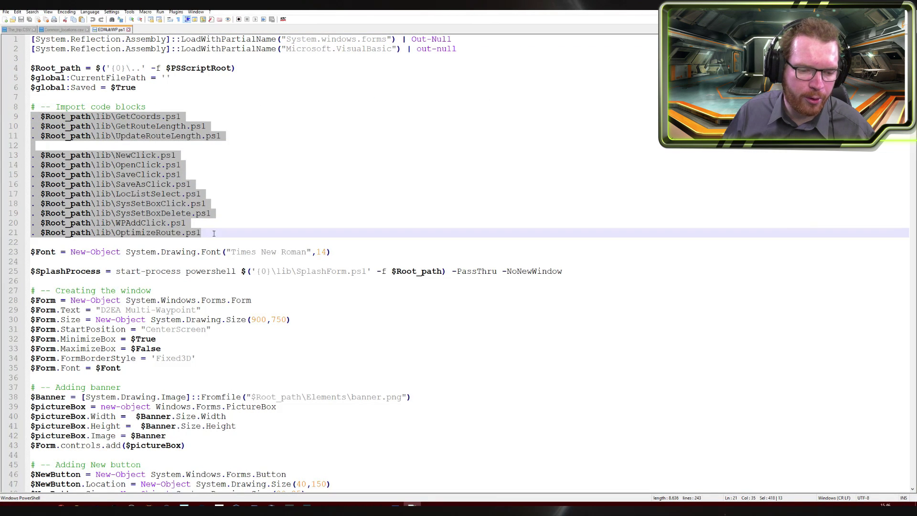
{"action": "left_click", "coordinate": [136, 223]}
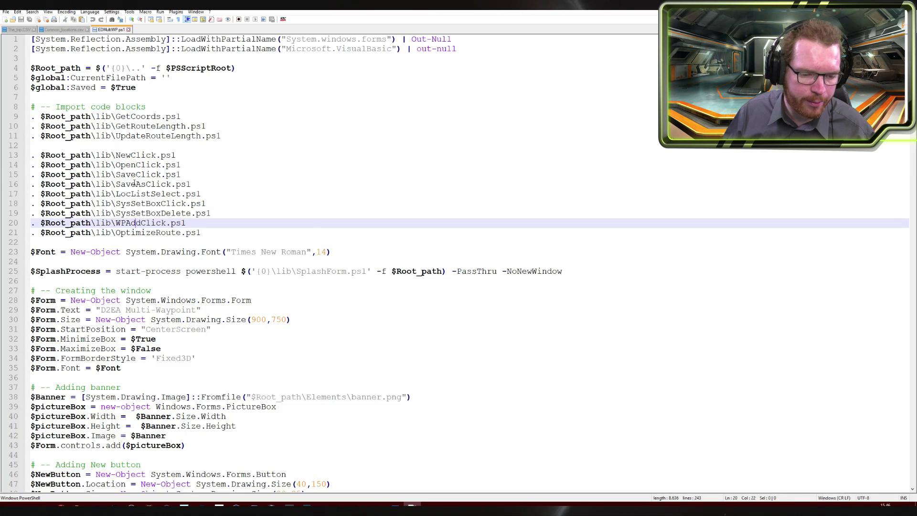
{"action": "scroll", "coordinate": [138, 186], "scroll_direction": "down", "scroll_amount": 4}
{"action": "scroll", "coordinate": [136, 125], "scroll_direction": "down", "scroll_amount": 3}
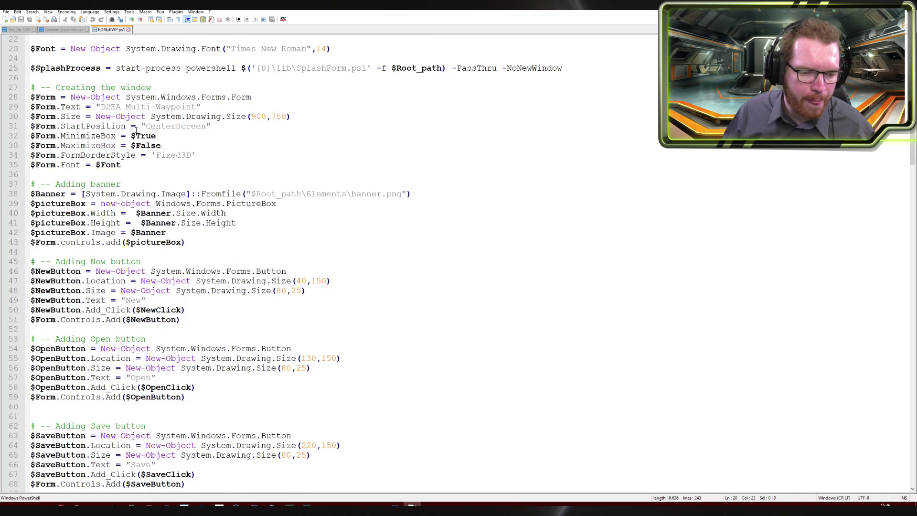
{"action": "left_click_drag", "start_coordinate": [243, 99], "coordinate": [218, 98]}
{"action": "left_click", "coordinate": [239, 107]}
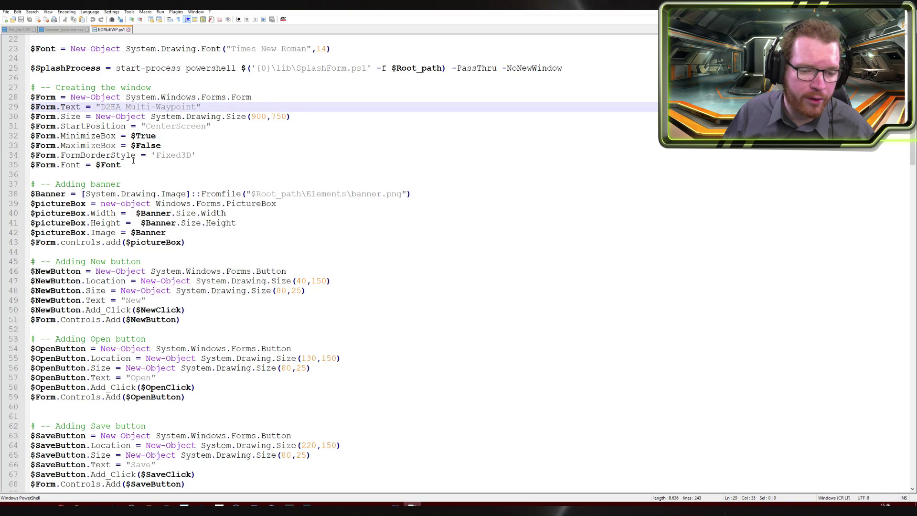
{"action": "scroll", "coordinate": [133, 161], "scroll_direction": "down", "scroll_amount": 2}
{"action": "left_click_drag", "start_coordinate": [87, 204], "coordinate": [145, 206]}
{"action": "left_click", "coordinate": [101, 253]}
- Glance at the running planner, mark the line 50 click handler, then bring the lib folder forward
{"action": "key", "text": "F5"}
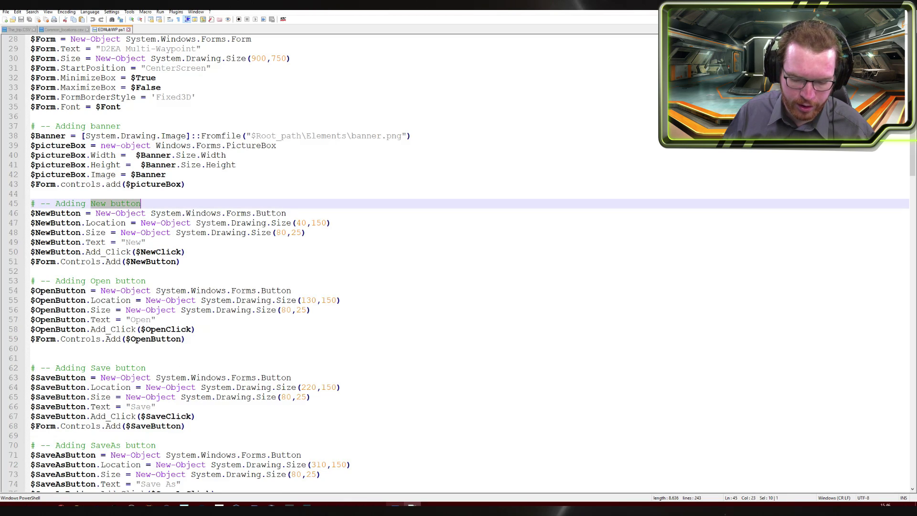
{"action": "left_click", "coordinate": [52, 195]}
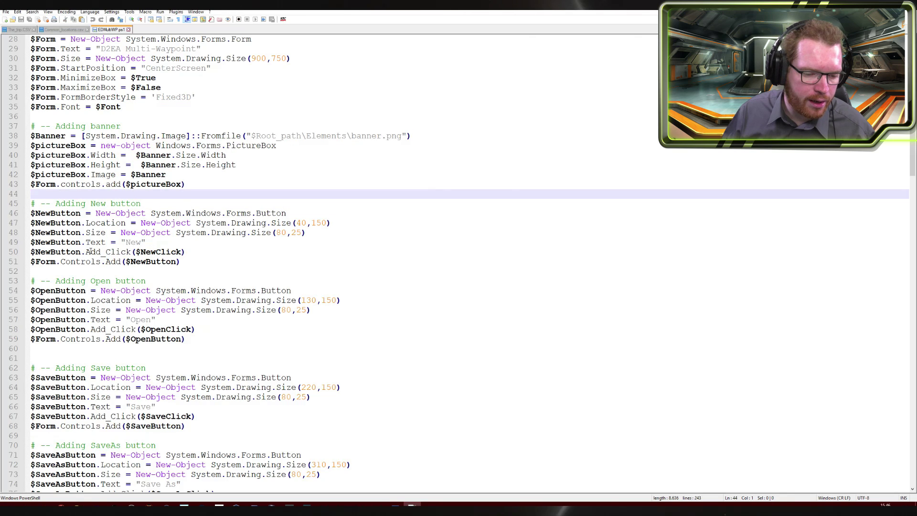
{"action": "left_click_drag", "start_coordinate": [87, 252], "coordinate": [181, 252]}
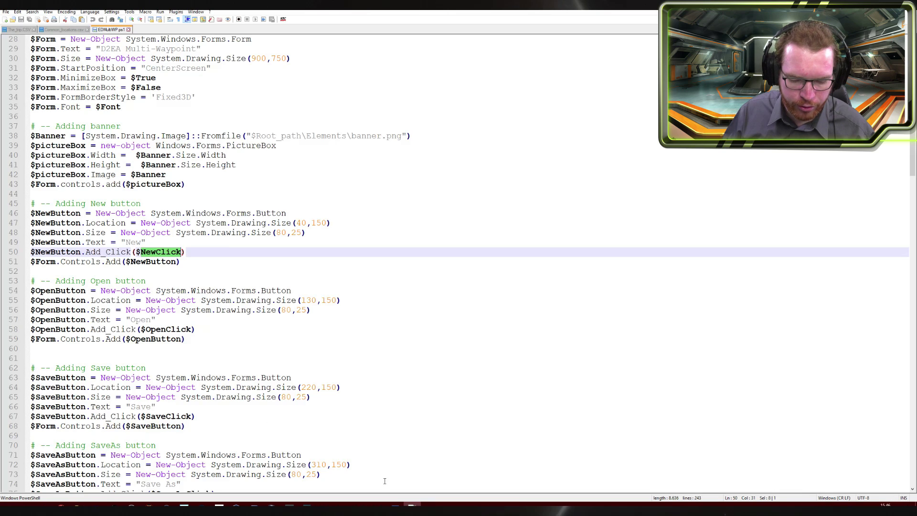
{"action": "left_click", "coordinate": [79, 504]}
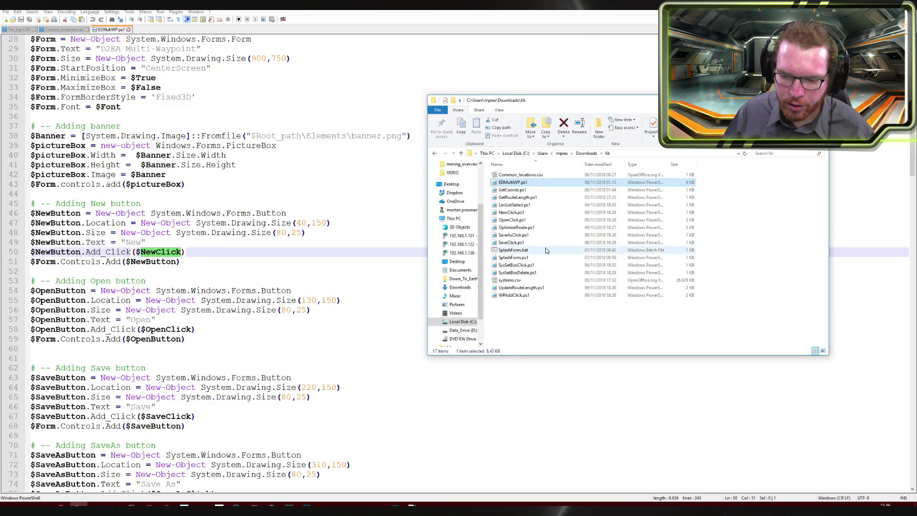
- Open NewClick.ps1 in Notepad++ and mark its UpdateRouteLength call on line 16
{"action": "right_click", "coordinate": [522, 213]}
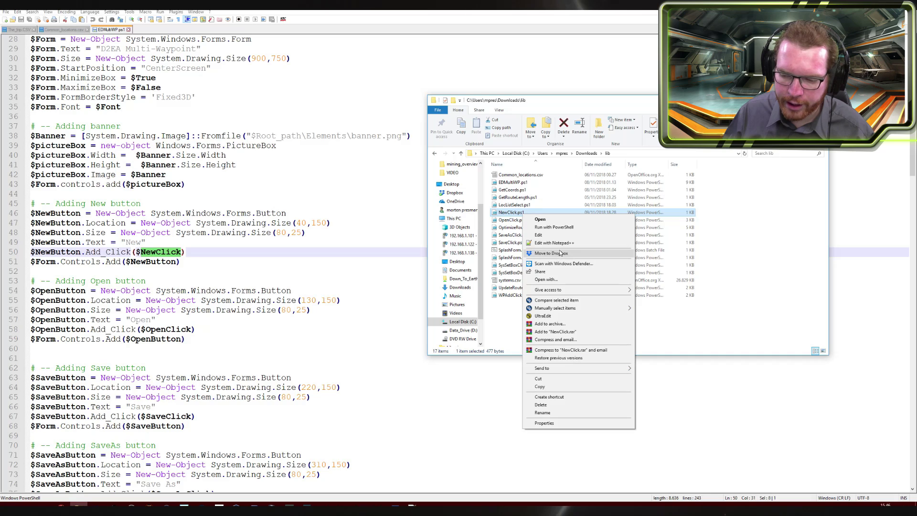
{"action": "left_click", "coordinate": [549, 242]}
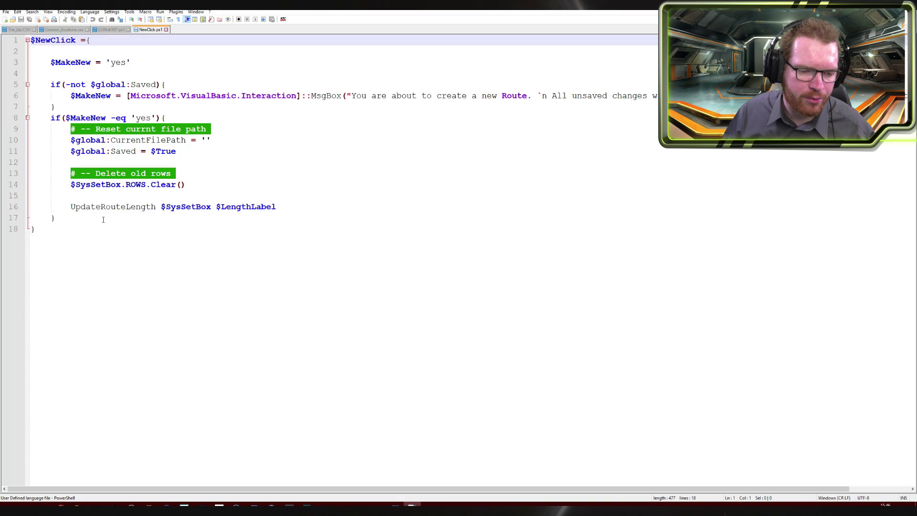
{"action": "left_click_drag", "start_coordinate": [71, 206], "coordinate": [156, 206]}
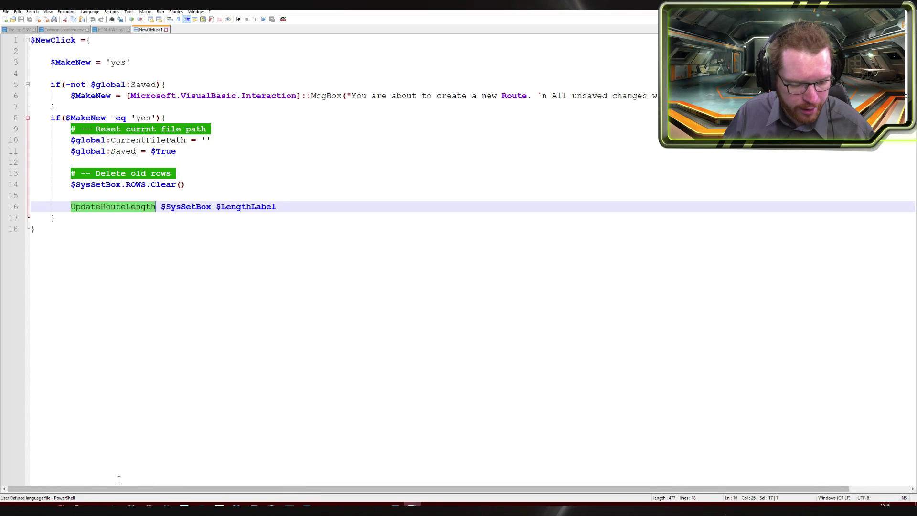
- Open UpdateRouteLength.ps1 from the lib folder, look it over, then close it and NewClick.ps1
{"action": "left_click", "coordinate": [78, 507]}
{"action": "double_click", "coordinate": [536, 272]}
{"action": "scroll", "coordinate": [203, 176], "scroll_direction": "up", "scroll_amount": 1}
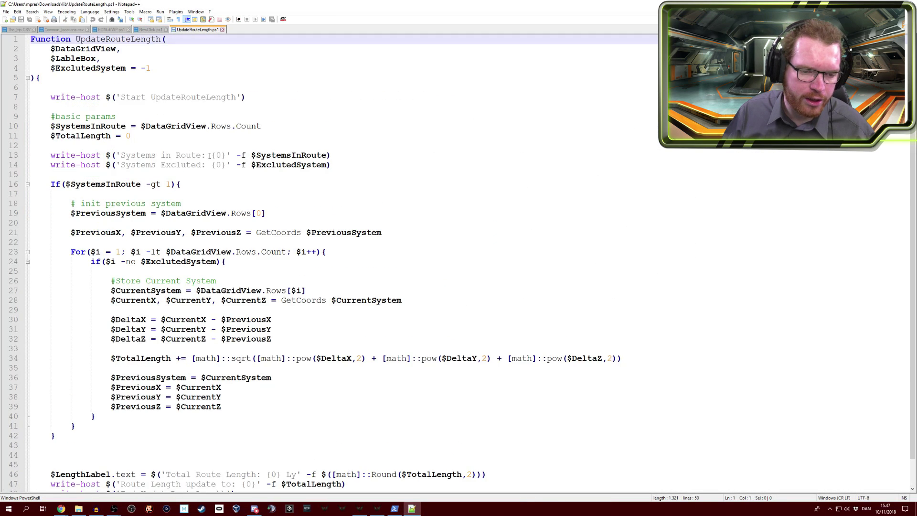
{"action": "scroll", "coordinate": [202, 176], "scroll_direction": "down", "scroll_amount": 1}
{"action": "scroll", "coordinate": [148, 91], "scroll_direction": "up", "scroll_amount": 1}
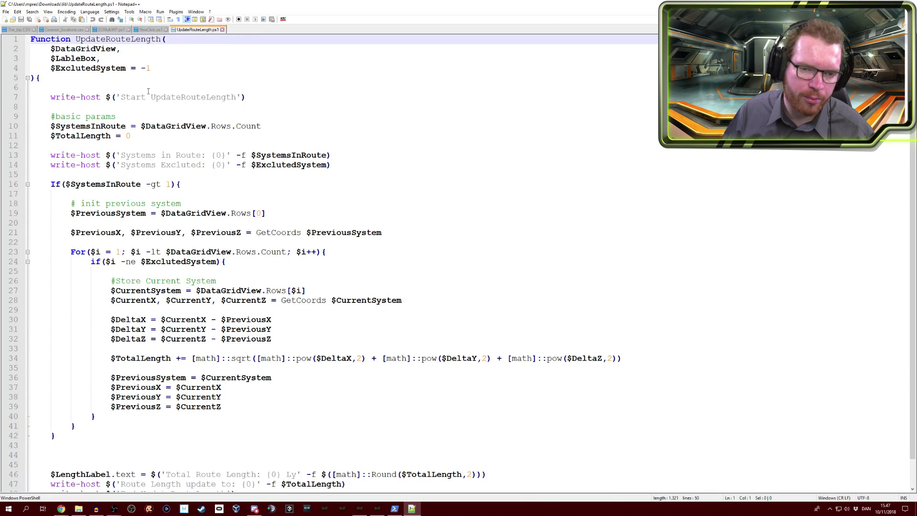
{"action": "left_click", "coordinate": [223, 29]}
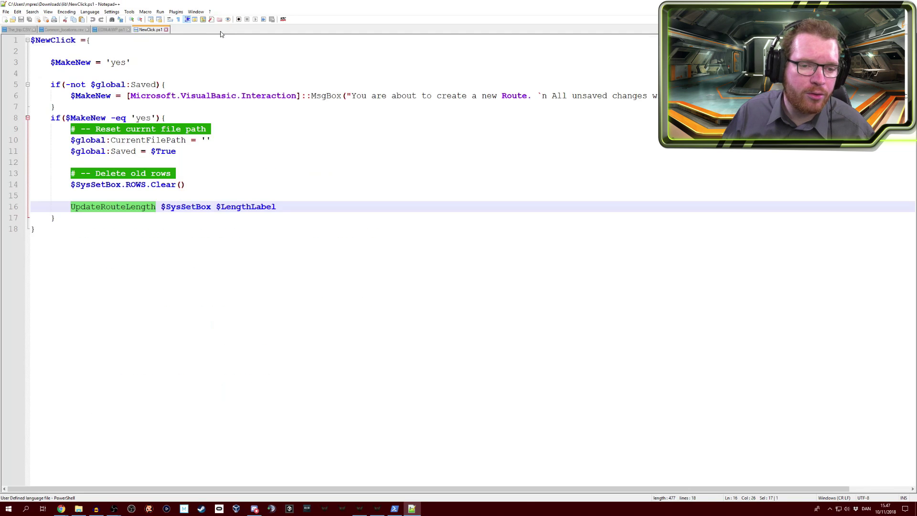
{"action": "left_click", "coordinate": [165, 30]}
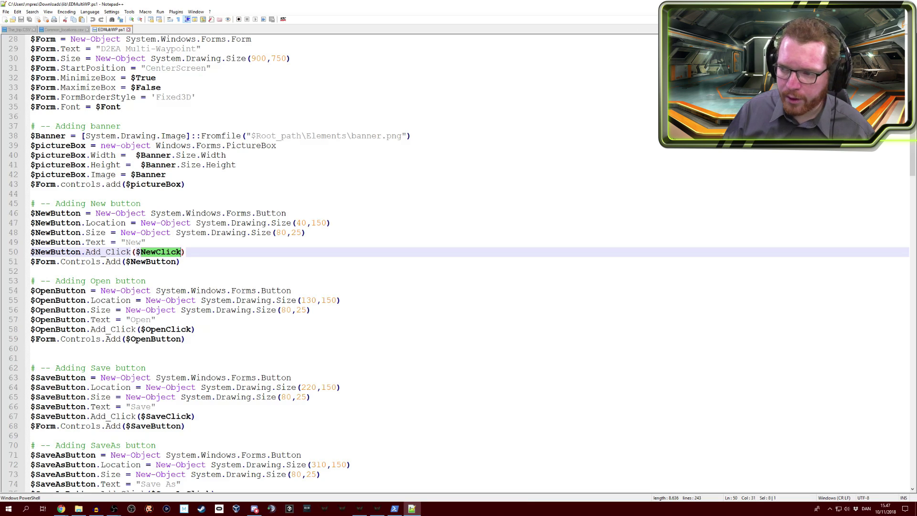
- Minimize Notepad++ and shift the empty planner window up and to the right
{"action": "left_click", "coordinate": [862, 4]}
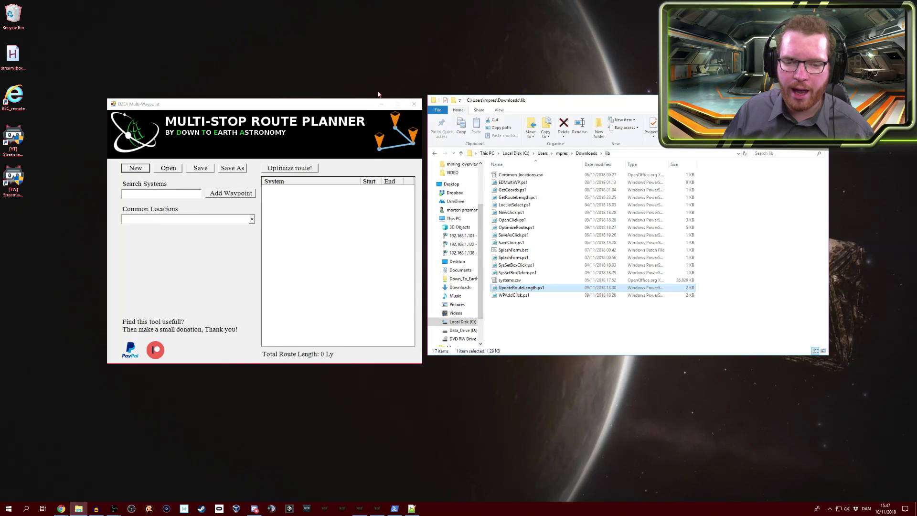
{"action": "left_click_drag", "start_coordinate": [325, 107], "coordinate": [387, 100]}
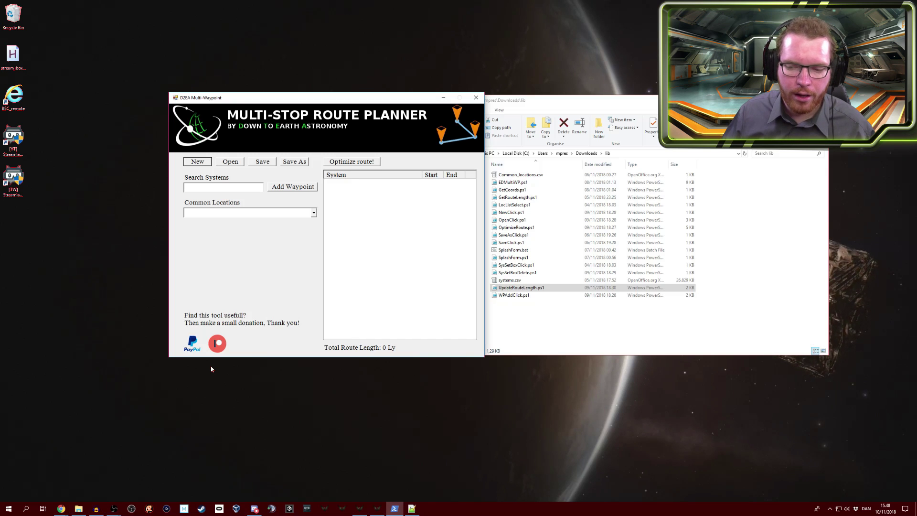
- Bring the empty 0 Ly planner in front of the lib folder and nudge its position slightly
{"action": "left_click", "coordinate": [532, 340]}
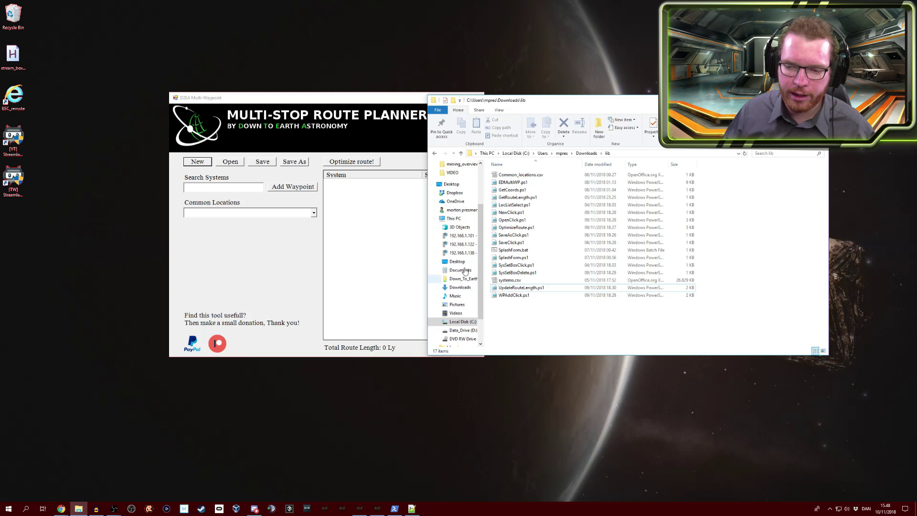
{"action": "left_click", "coordinate": [409, 103]}
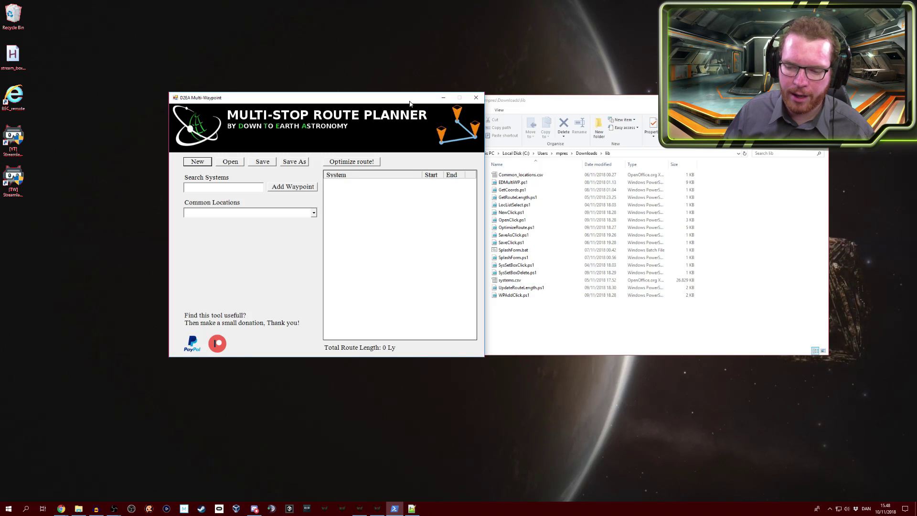
{"action": "left_click_drag", "start_coordinate": [410, 103], "coordinate": [409, 105]}
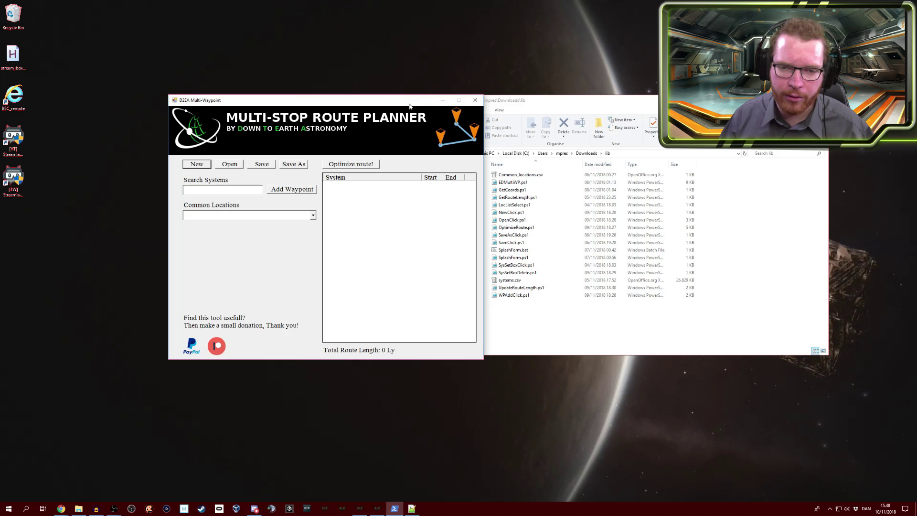
{"action": "left_click_drag", "start_coordinate": [409, 104], "coordinate": [410, 101]}
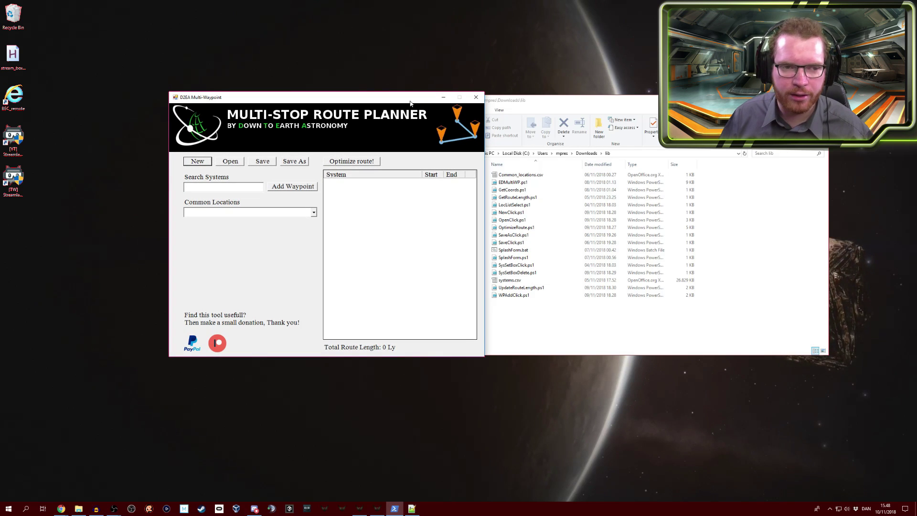